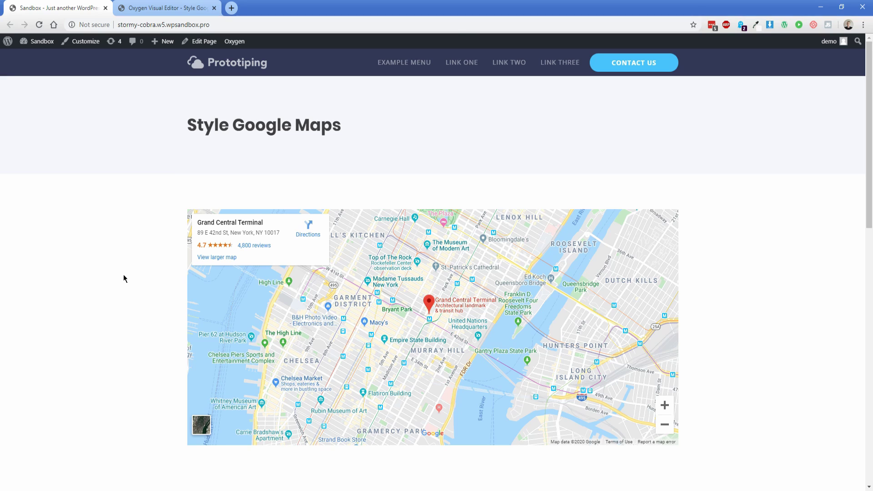
# Scroll to the second map, reload the page, and pan the restyled lower map
pyautogui.scroll(-3, 124, 279)
pyautogui.scroll(-5, 123, 278)
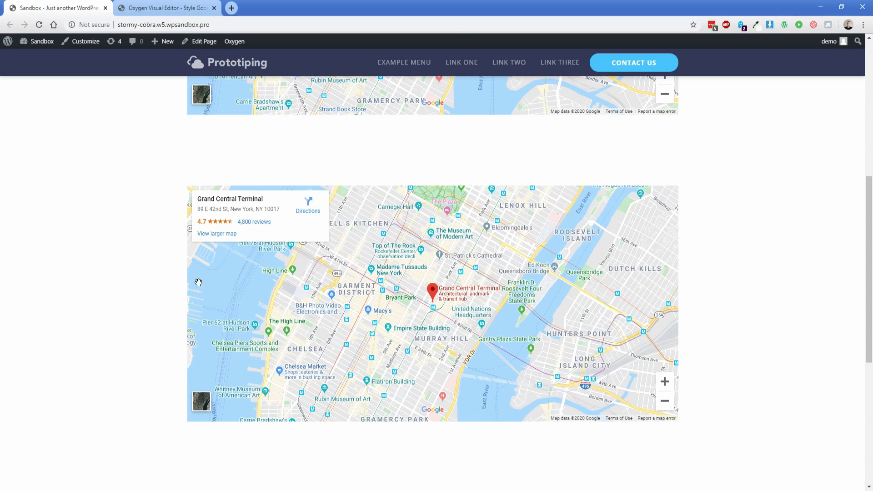
pyautogui.press('F5')
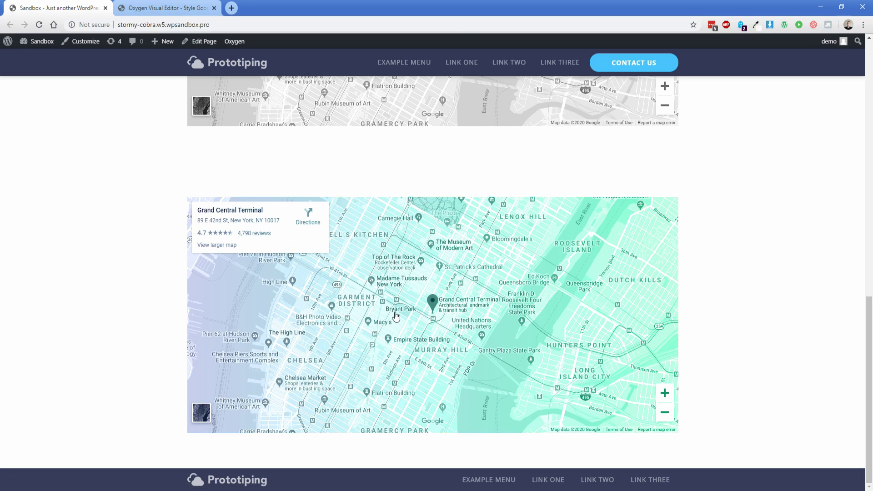
pyautogui.moveTo(399, 308); pyautogui.dragTo(349, 326)
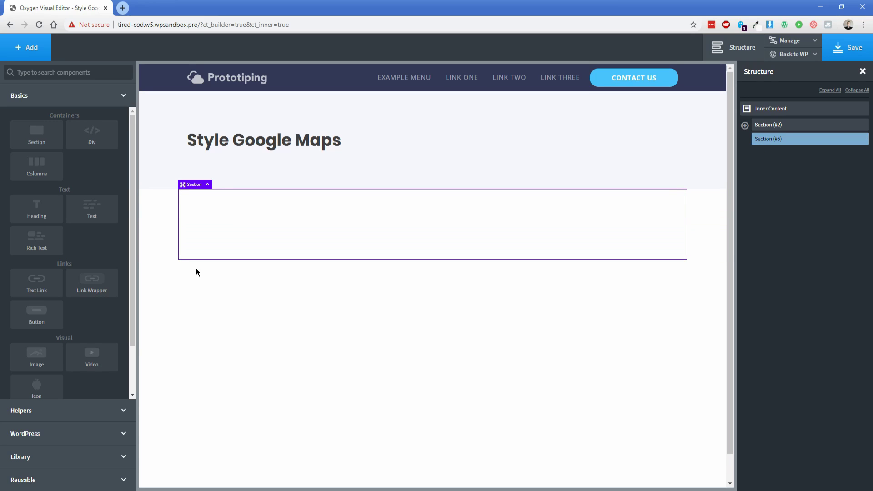
# Add a Google Maps element to the empty section and set its height to 500
pyautogui.click(53, 410)
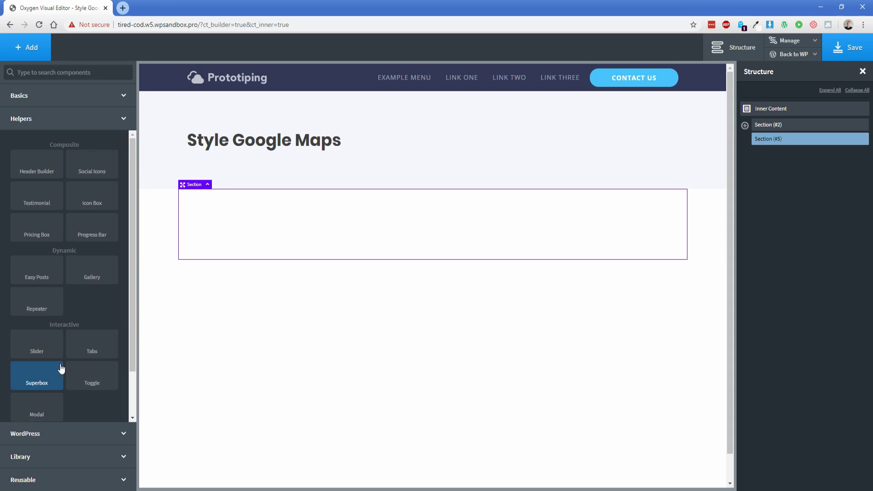
pyautogui.scroll(-2, 66, 346)
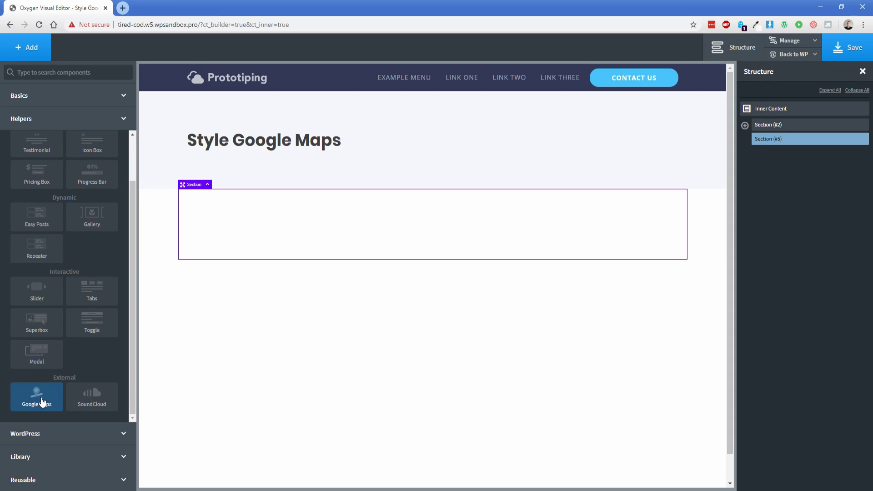
pyautogui.click(40, 71)
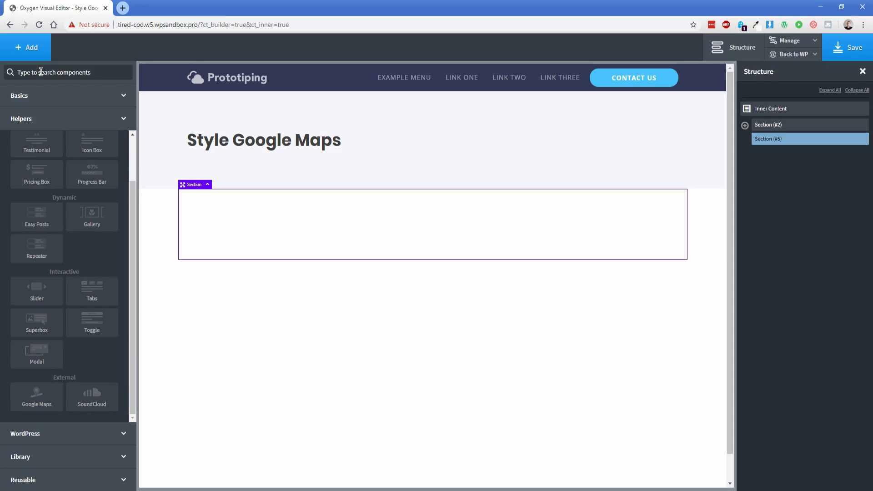
pyautogui.write('goo')
pyautogui.click(40, 87)
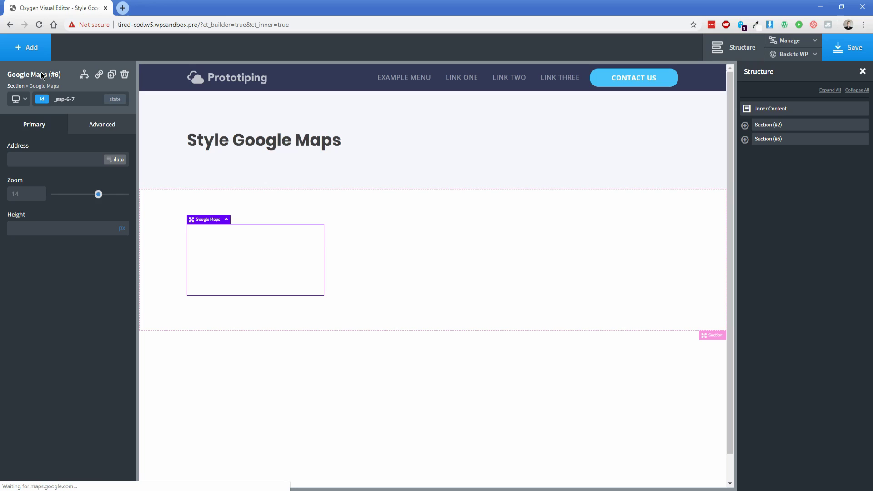
pyautogui.click(48, 228)
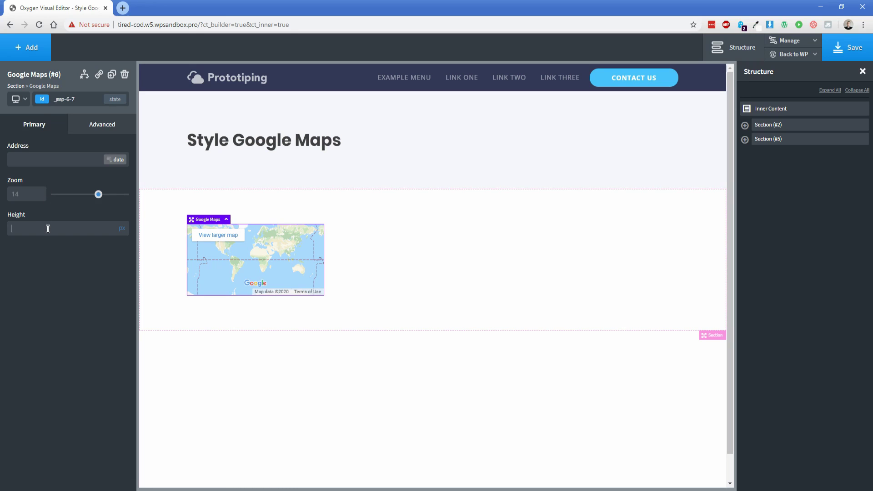
pyautogui.write('500')
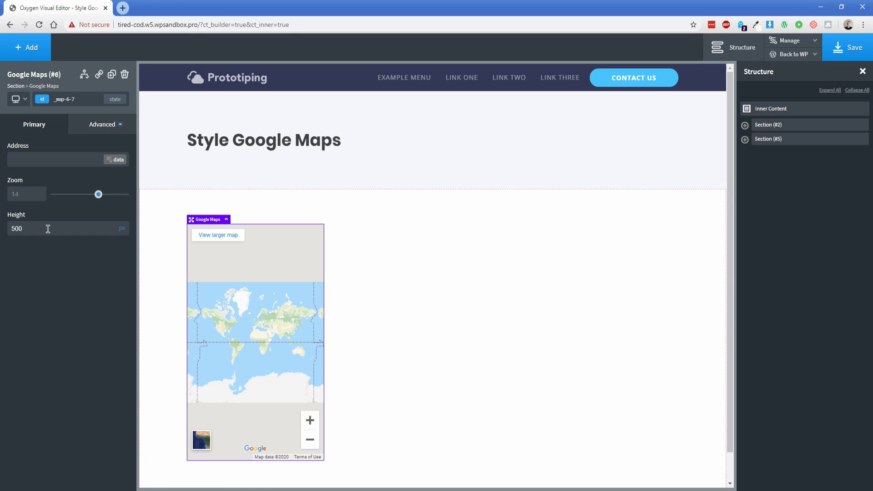
# Set the map's width to 100% under Advanced > Size & Spacing
pyautogui.click(107, 129)
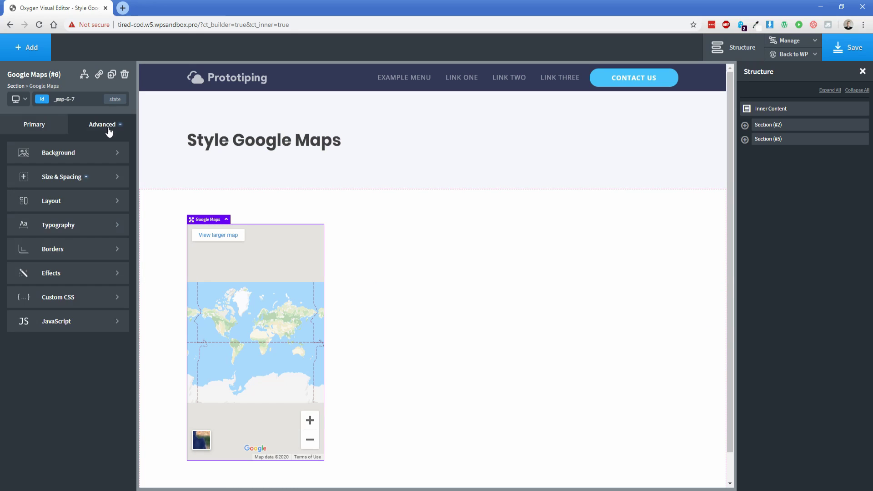
pyautogui.click(84, 175)
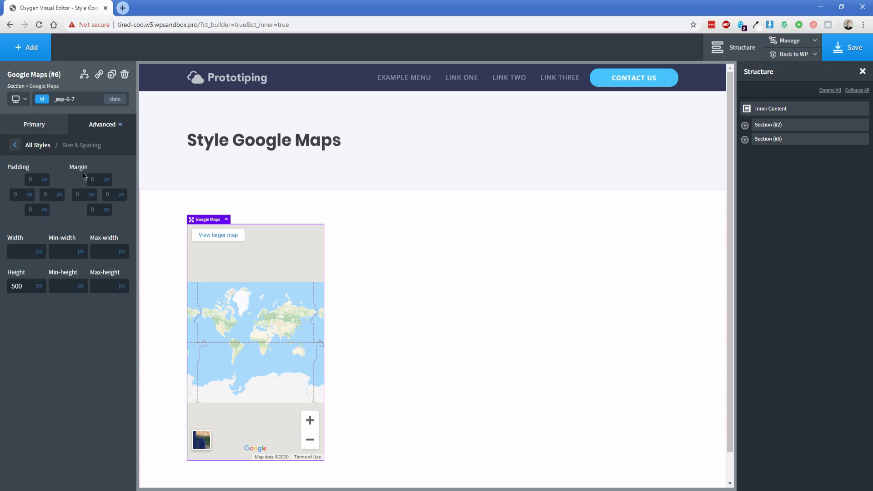
pyautogui.click(40, 253)
pyautogui.click(40, 245)
pyautogui.click(24, 250)
pyautogui.write('100')
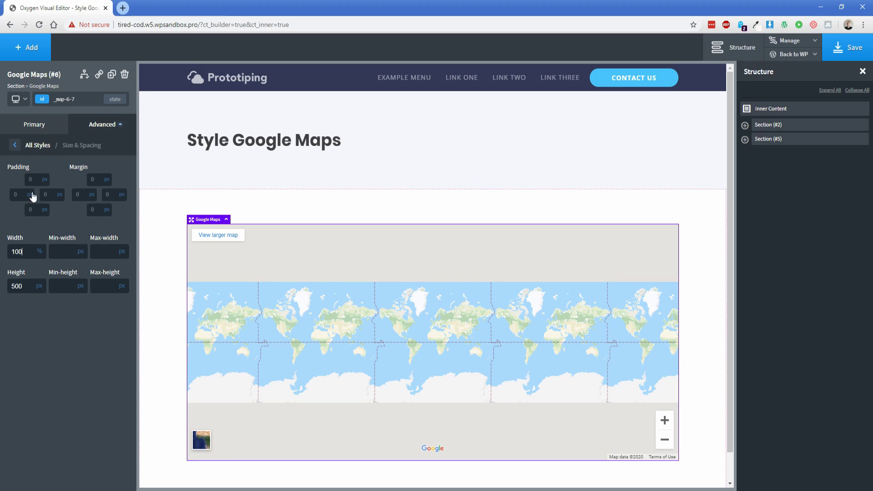
# Enter 'grand central terminal, nyc, ny' as the map's address
pyautogui.click(45, 126)
pyautogui.click(43, 157)
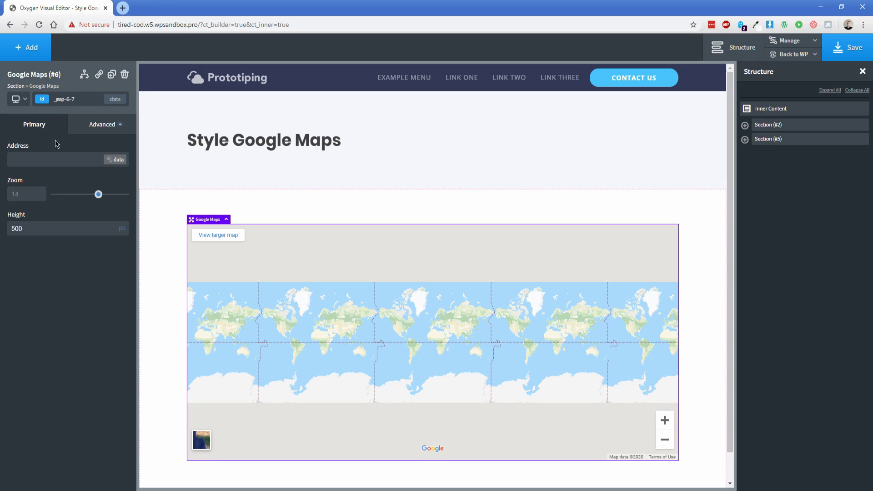
pyautogui.write('g')
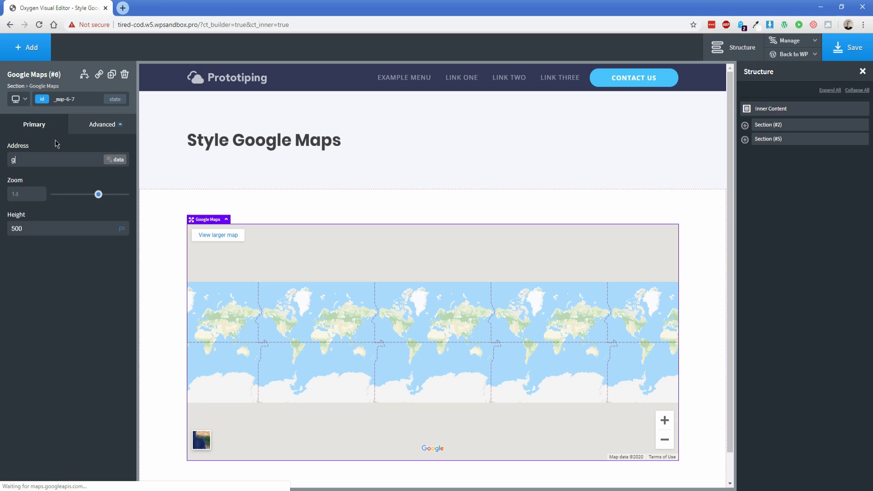
pyautogui.write('rand central terminal,')
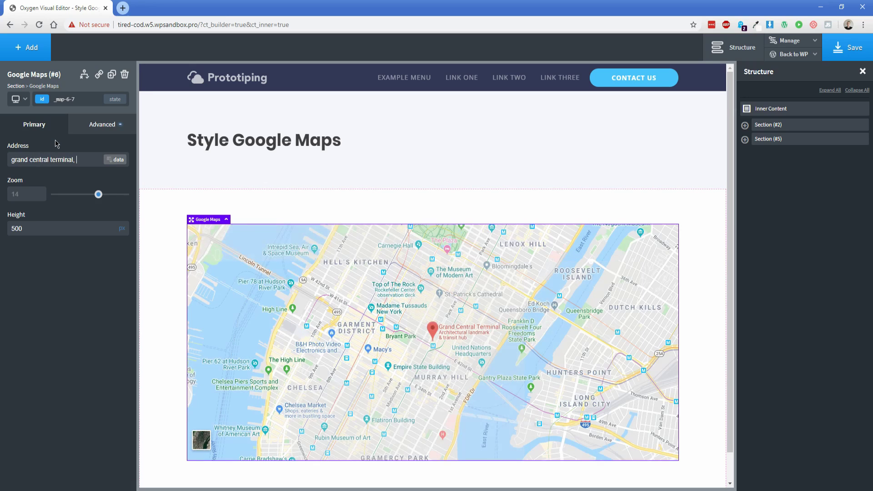
pyautogui.write(' nyc')
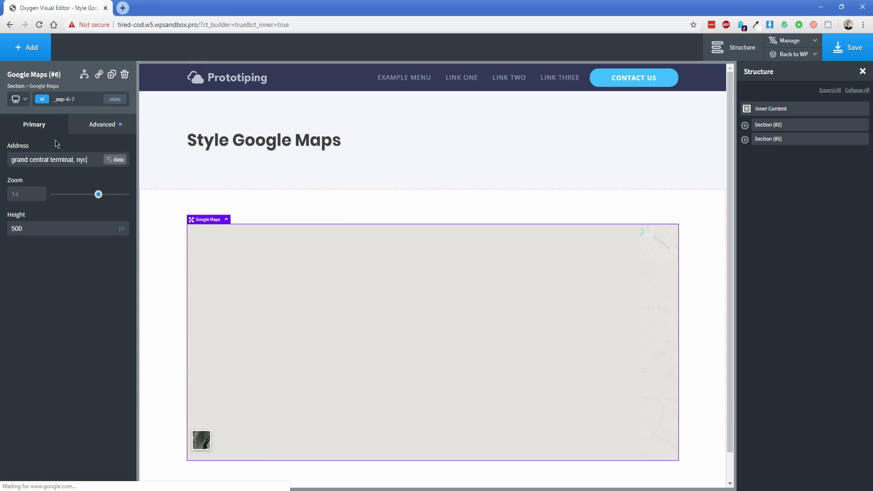
pyautogui.write(', ny')
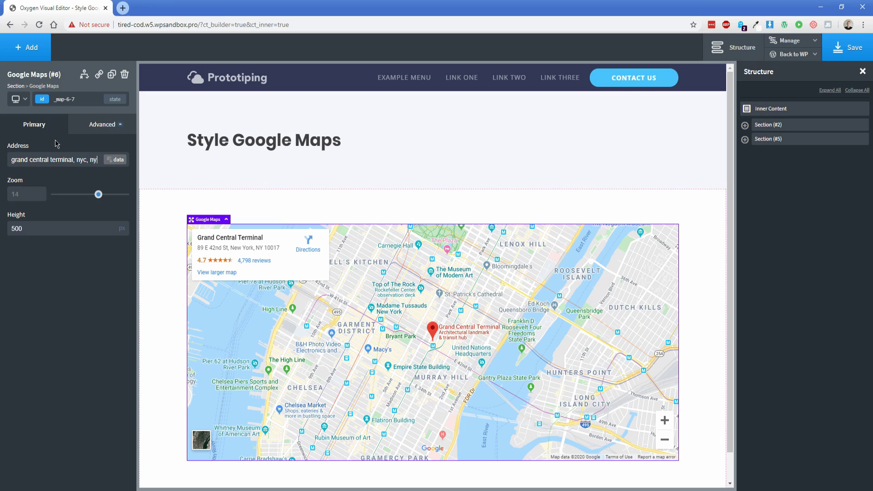
# Duplicate the map section and select the original Google Maps element
pyautogui.click(165, 244)
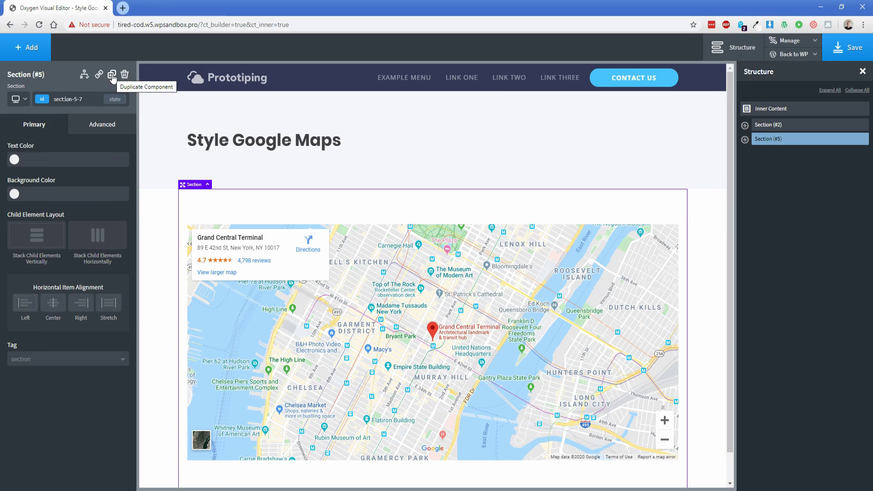
pyautogui.click(111, 74)
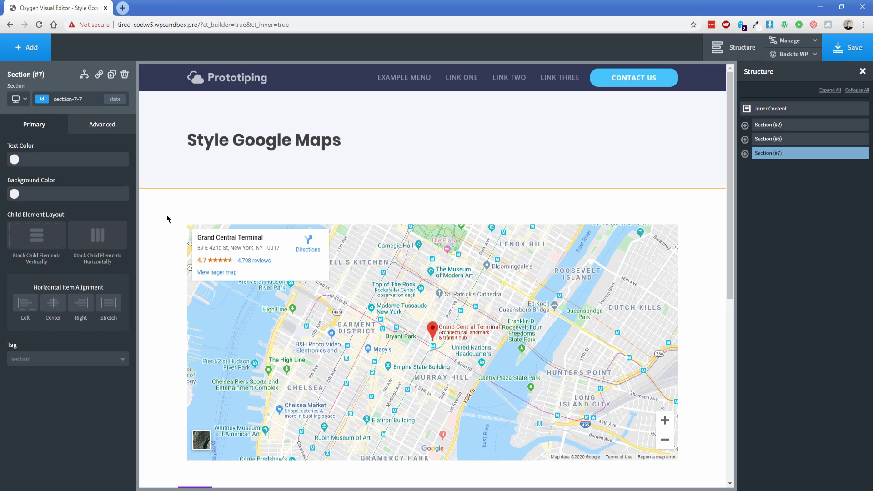
pyautogui.click(204, 320)
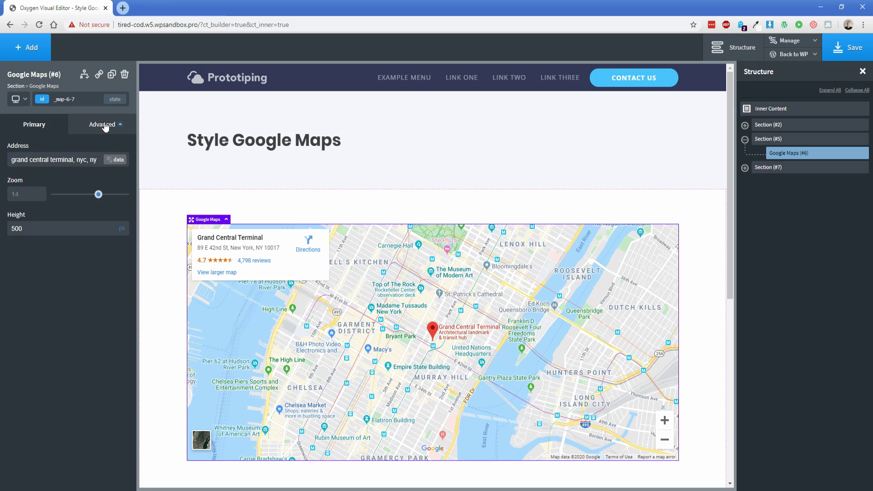
# Apply a grayscale filter at amount 100 to the map
pyautogui.click(106, 128)
pyautogui.click(78, 275)
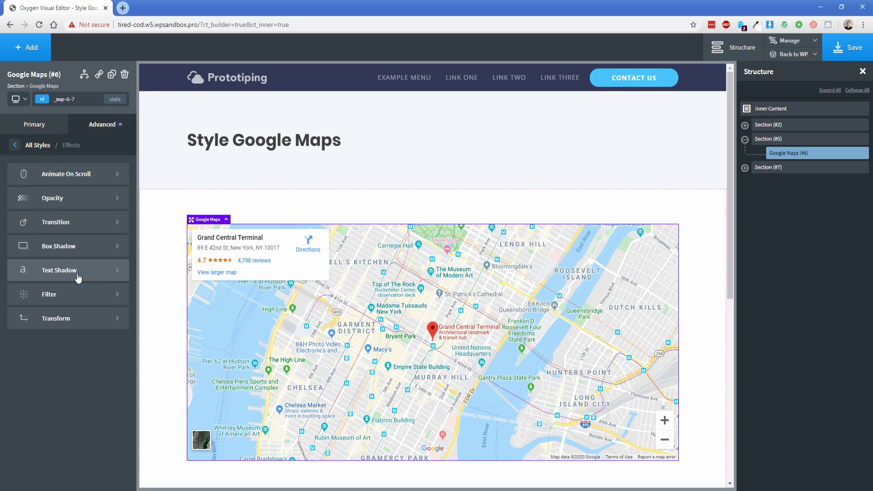
pyautogui.click(80, 295)
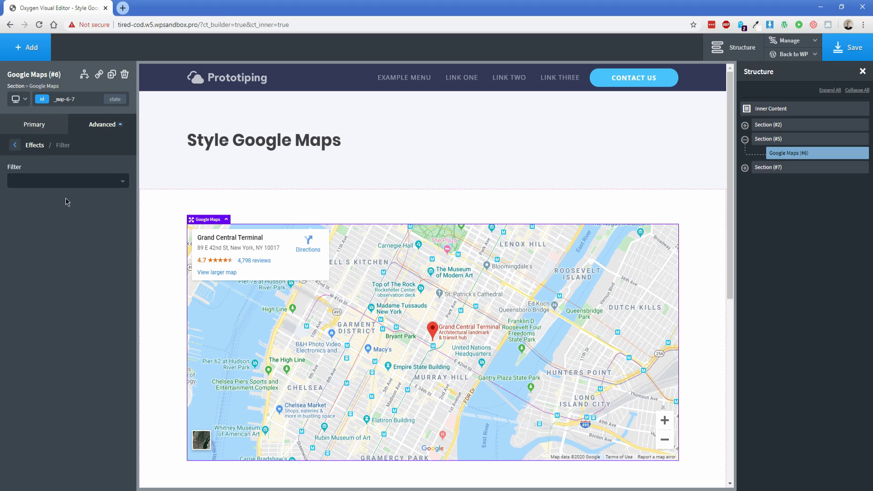
pyautogui.click(65, 184)
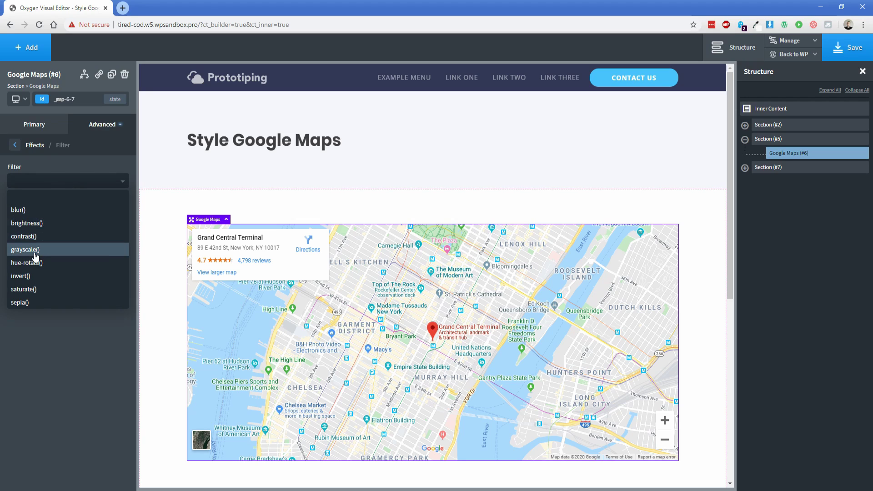
pyautogui.click(30, 253)
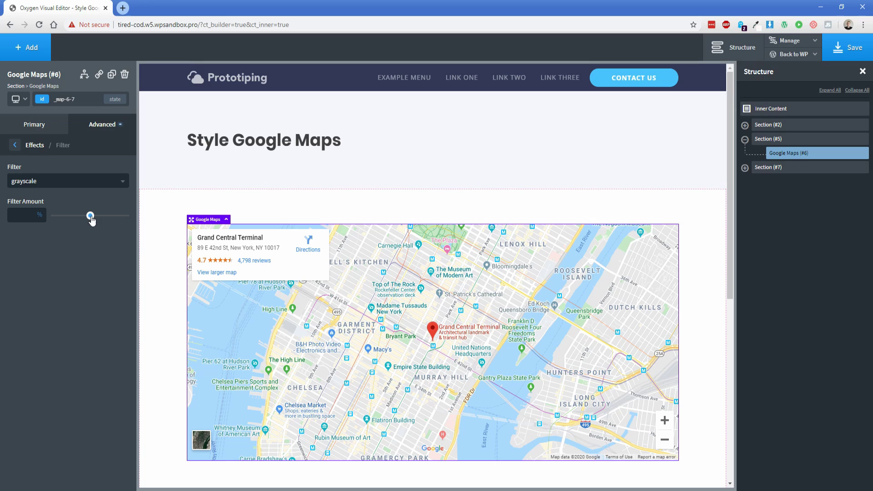
pyautogui.moveTo(90, 217); pyautogui.dragTo(128, 218)
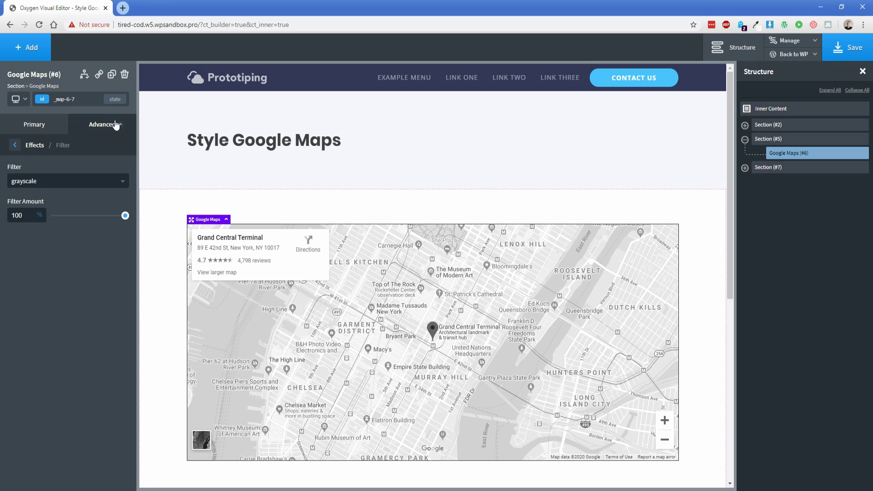
# Give the map's :hover state a grayscale filter of 0, then return to the original state
pyautogui.click(114, 103)
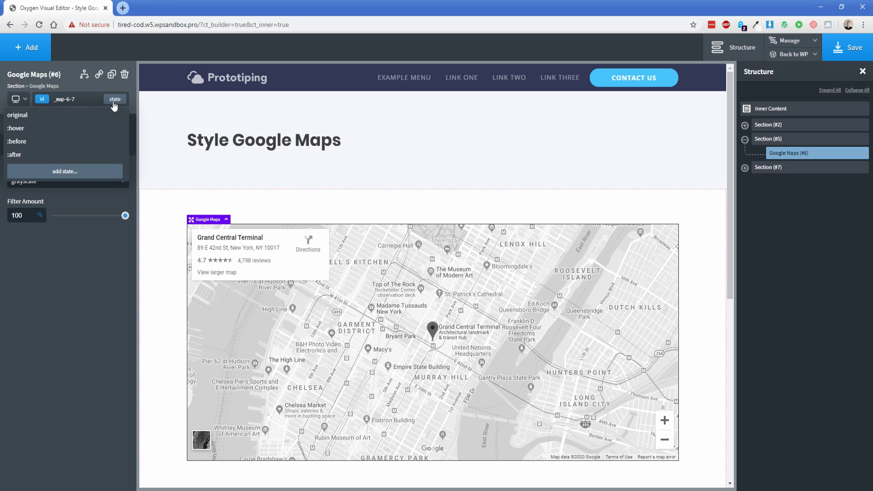
pyautogui.click(32, 129)
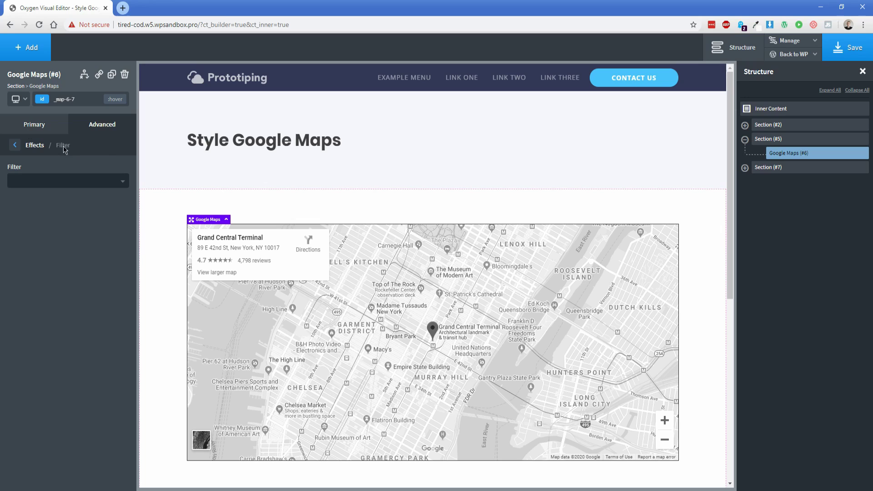
pyautogui.click(61, 183)
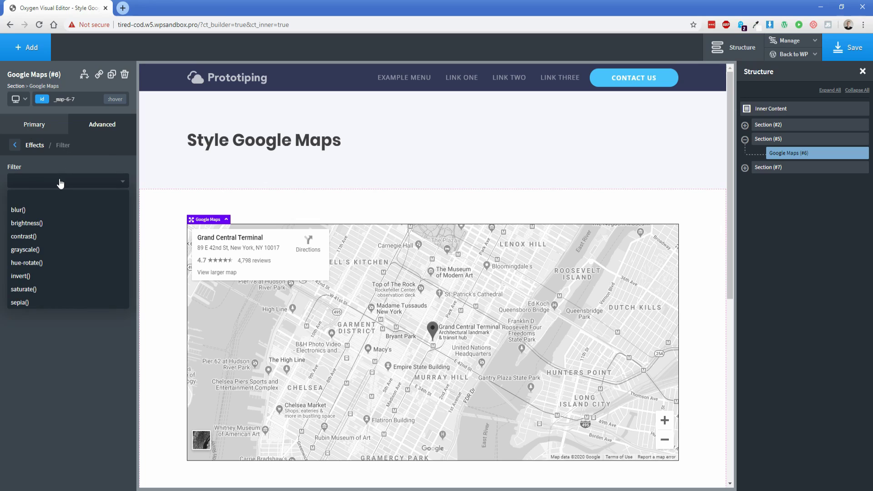
pyautogui.click(38, 252)
pyautogui.moveTo(90, 215); pyautogui.dragTo(47, 228)
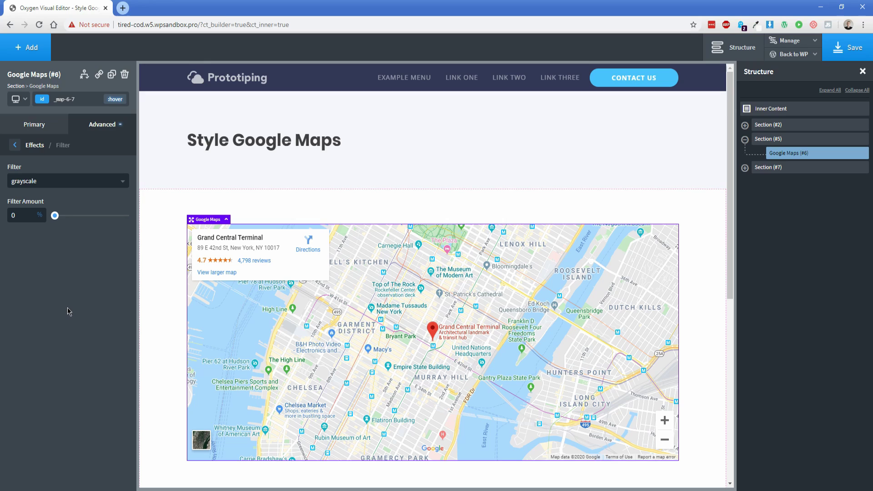
pyautogui.click(115, 99)
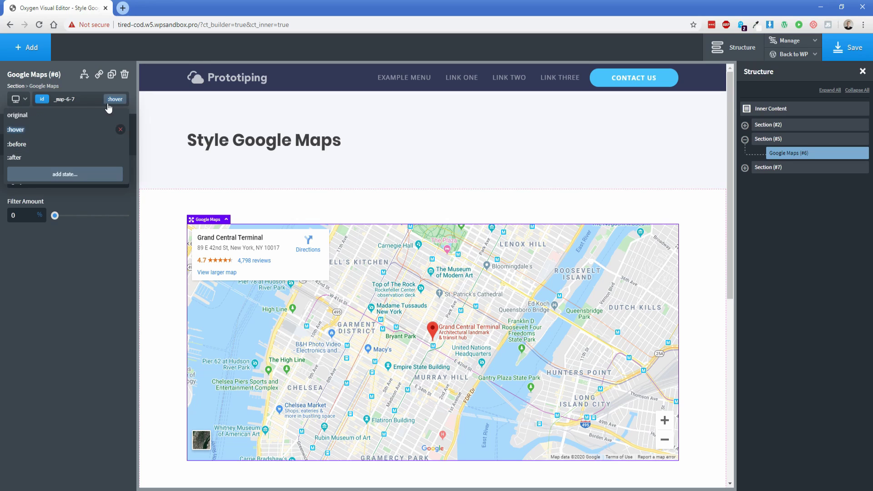
pyautogui.click(72, 116)
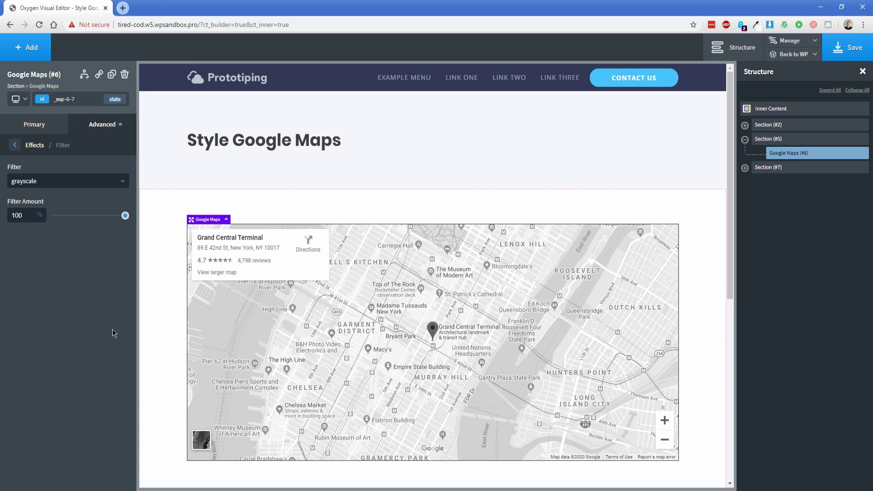
# Give the map a 0.3-second ease-in-out transition
pyautogui.click(47, 129)
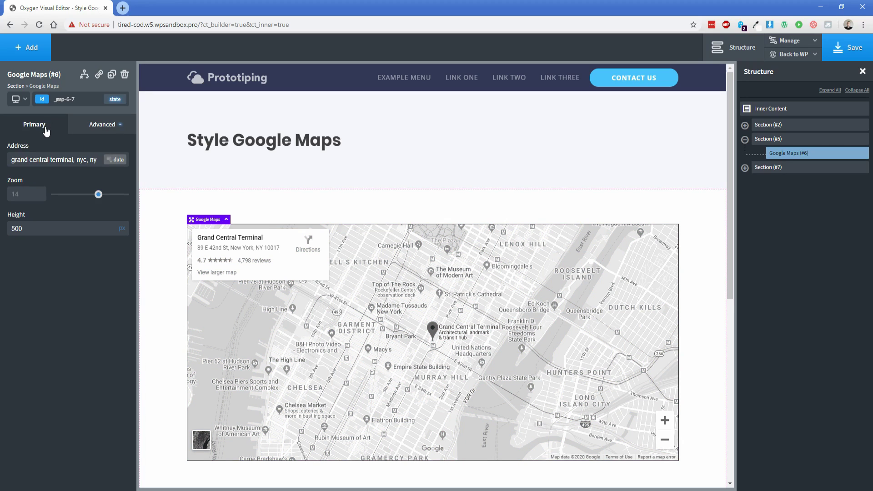
pyautogui.click(93, 129)
pyautogui.click(72, 274)
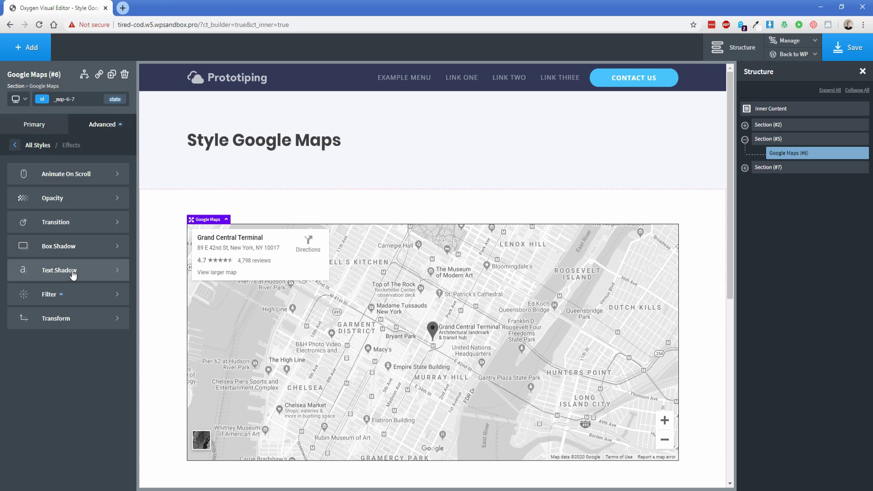
pyautogui.click(75, 230)
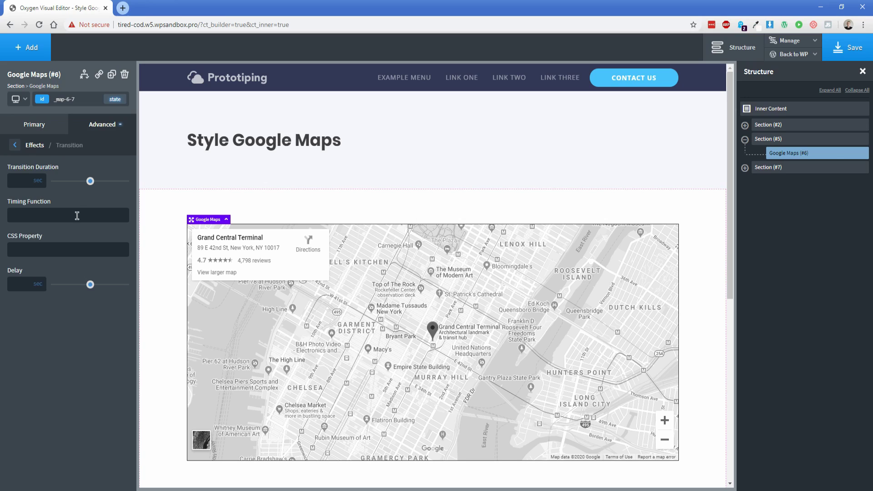
pyautogui.moveTo(90, 181); pyautogui.dragTo(77, 182)
pyautogui.click(71, 214)
pyautogui.write('ease-in-out')
pyautogui.press('Tab')
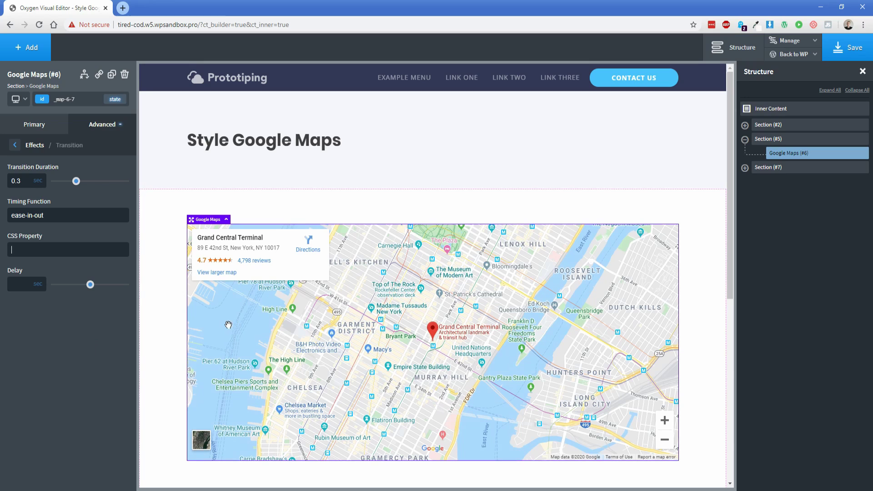
pyautogui.moveTo(76, 180); pyautogui.dragTo(97, 181)
pyautogui.moveTo(97, 183); pyautogui.dragTo(78, 186)
# In the Structure panel, wrap Google Maps (#8) in Section (#7) with a div
pyautogui.click(163, 286)
pyautogui.scroll(-7, 164, 286)
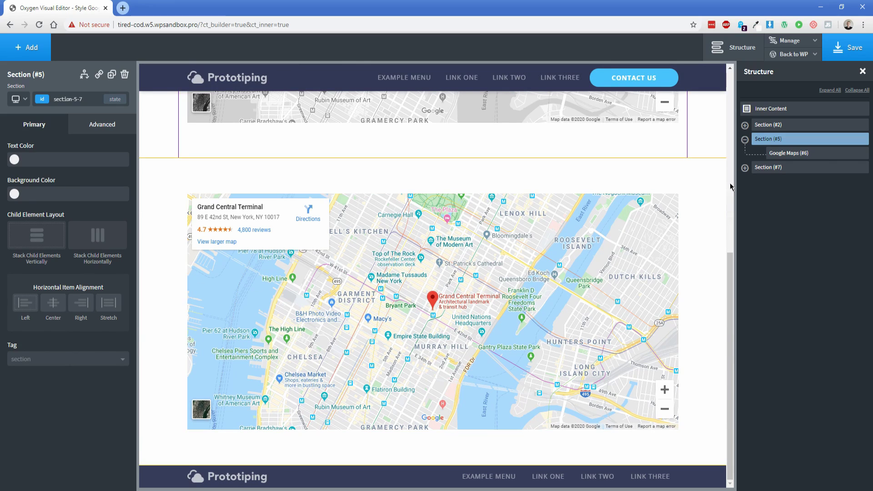
pyautogui.click(744, 167)
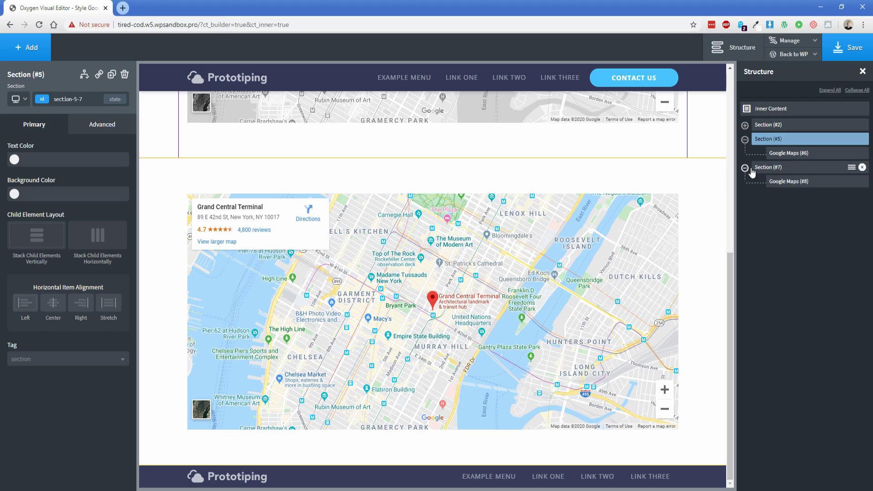
pyautogui.click(781, 182)
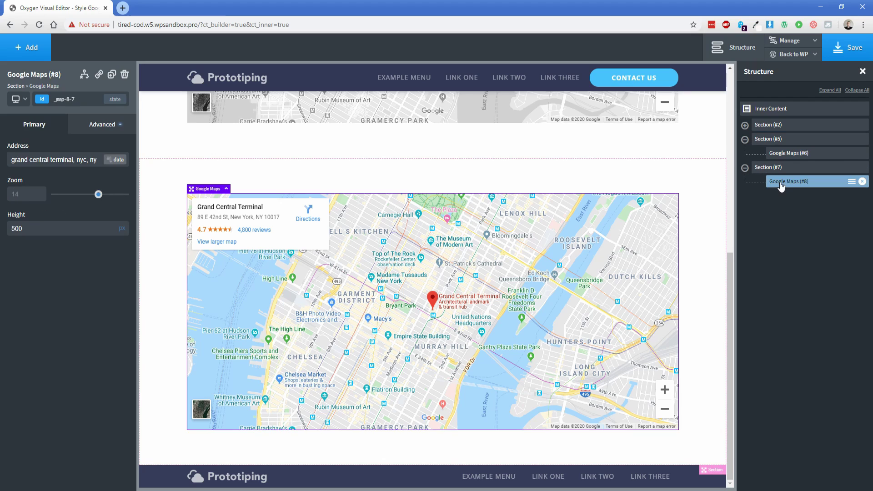
pyautogui.click(851, 181)
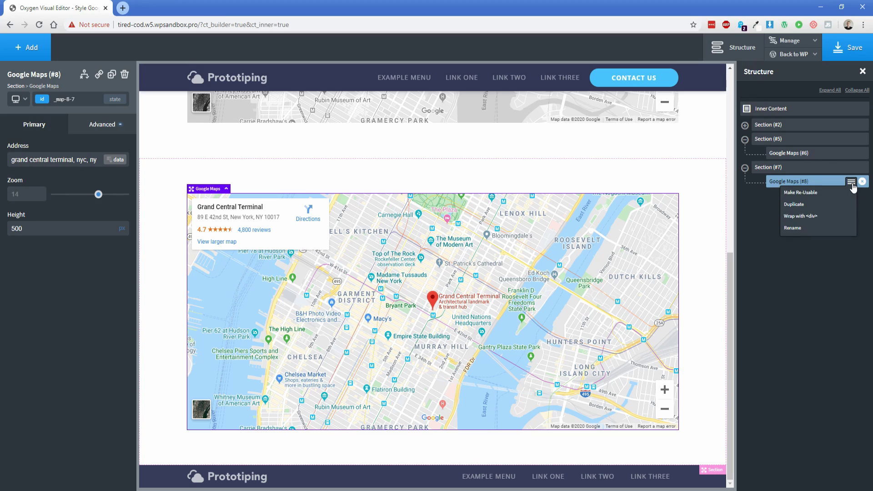
pyautogui.click(821, 220)
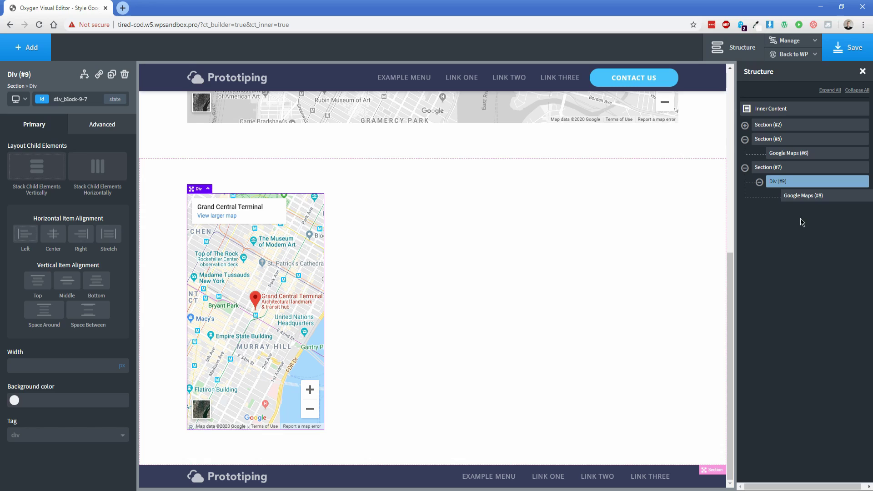
# Set Div (#9) width to 100%
pyautogui.click(121, 366)
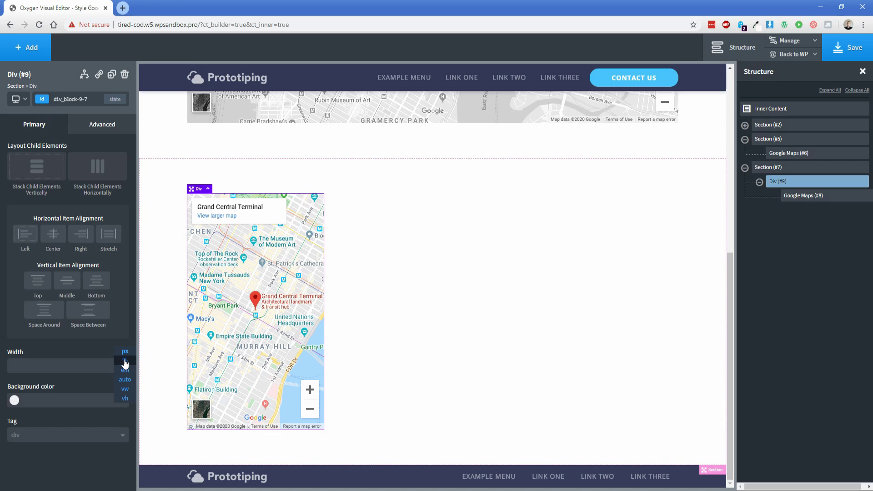
pyautogui.click(127, 363)
pyautogui.click(90, 363)
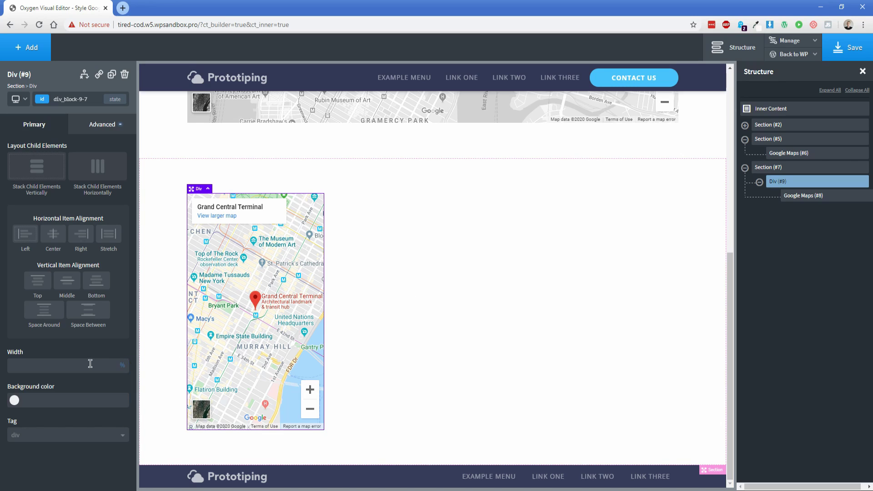
pyautogui.write('100')
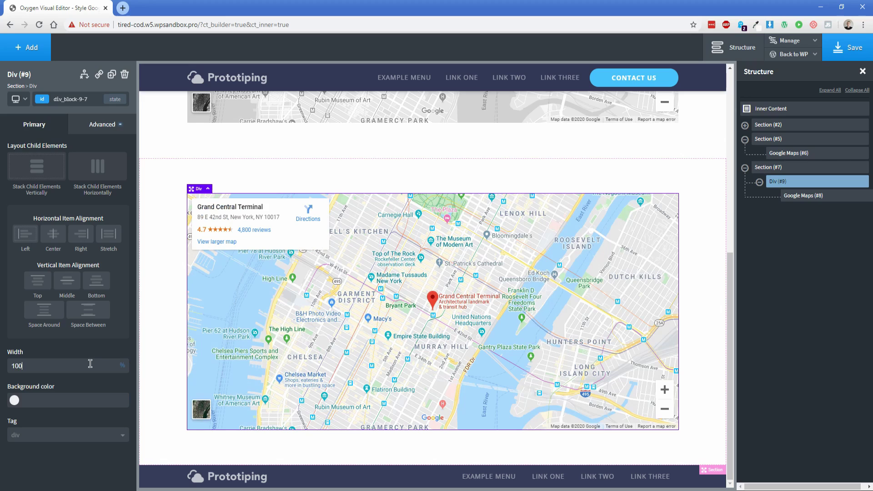
# Give Div (#9) relative positioning under Advanced > Layout
pyautogui.click(99, 129)
pyautogui.click(69, 203)
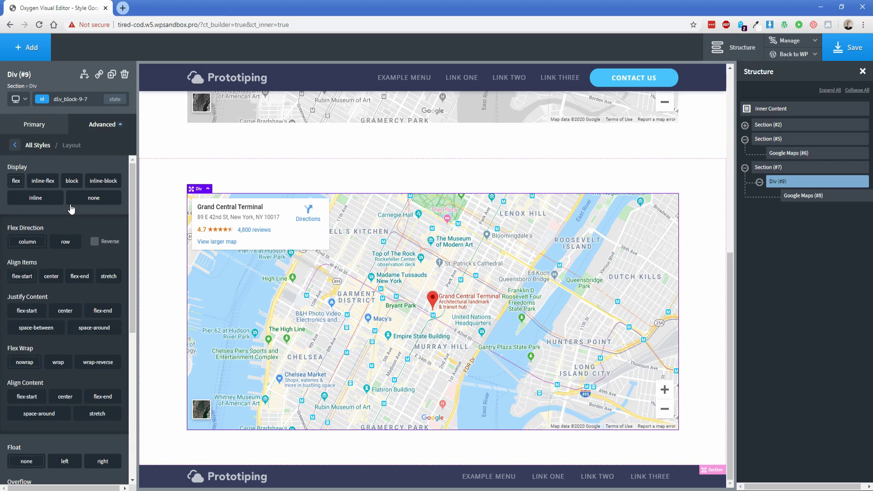
pyautogui.scroll(-5, 66, 360)
pyautogui.scroll(-2, 66, 360)
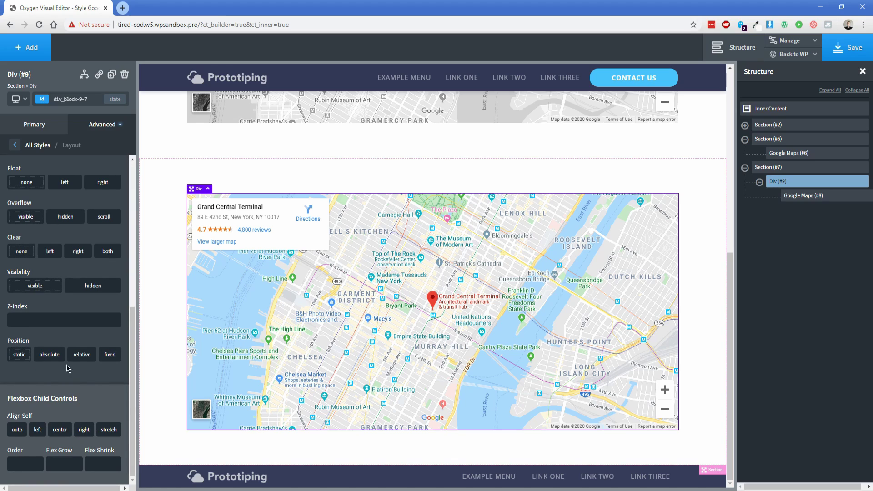
pyautogui.click(82, 356)
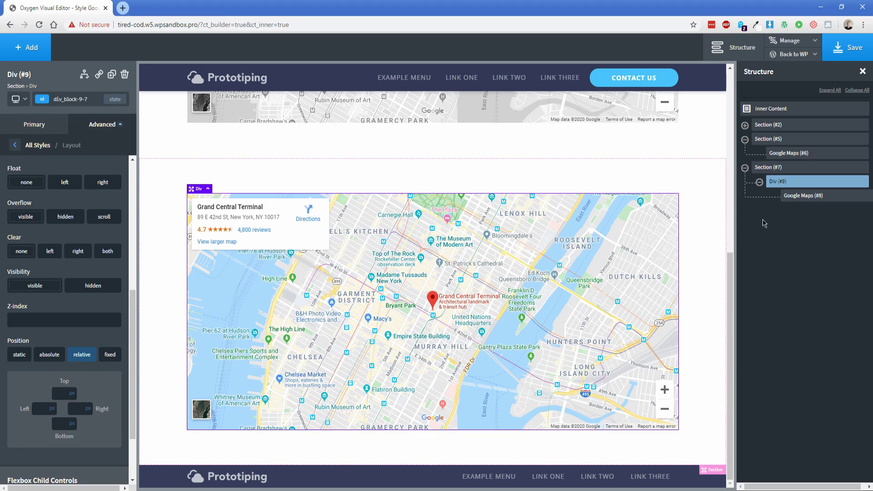
# Add a new Div after the second Google Map
pyautogui.click(802, 196)
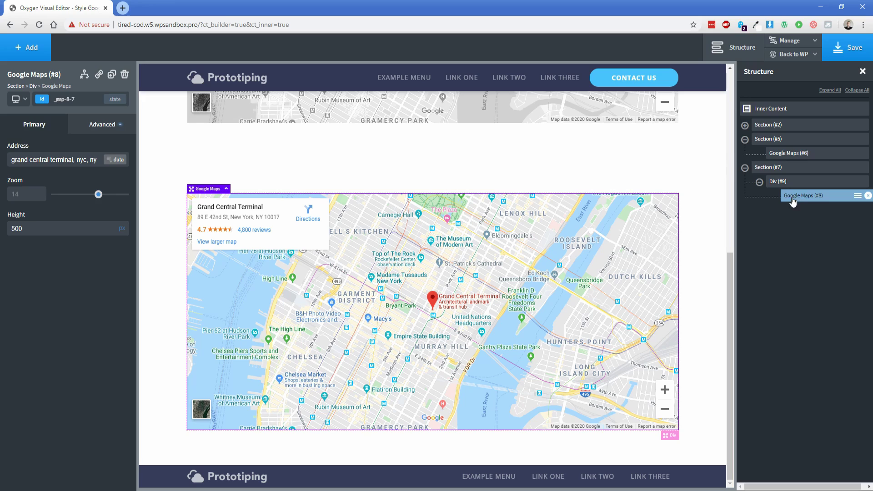
pyautogui.click(27, 53)
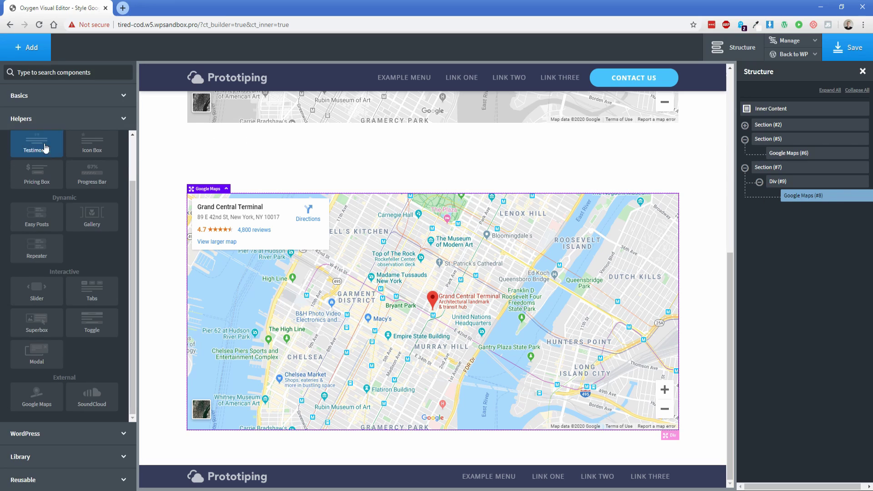
pyautogui.click(64, 96)
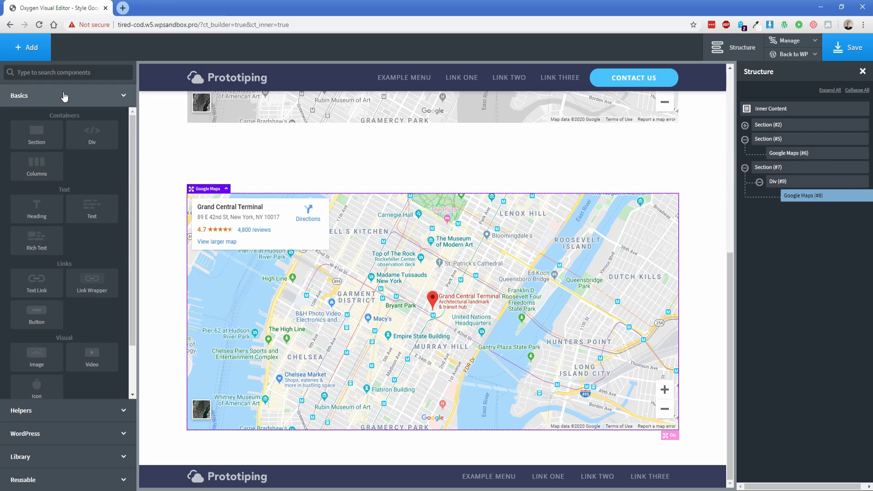
pyautogui.click(91, 135)
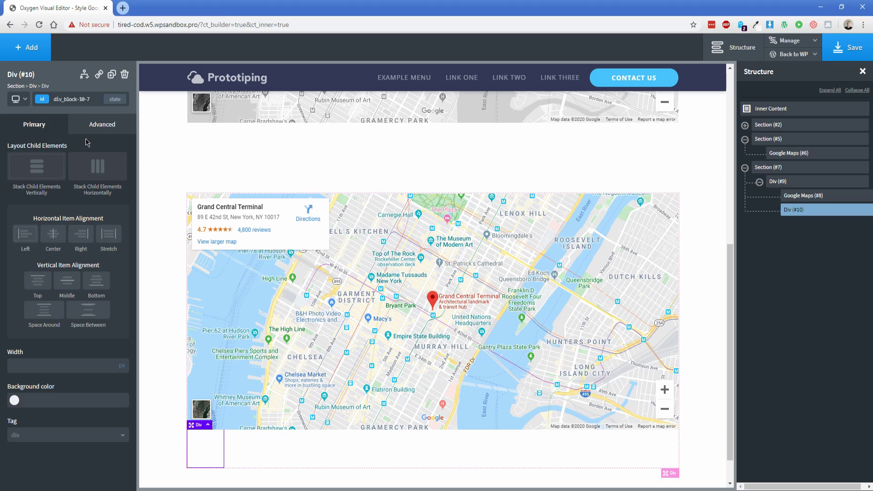
# Position the new div absolutely with Top, Right, Bottom and Left all set to 1
pyautogui.click(102, 127)
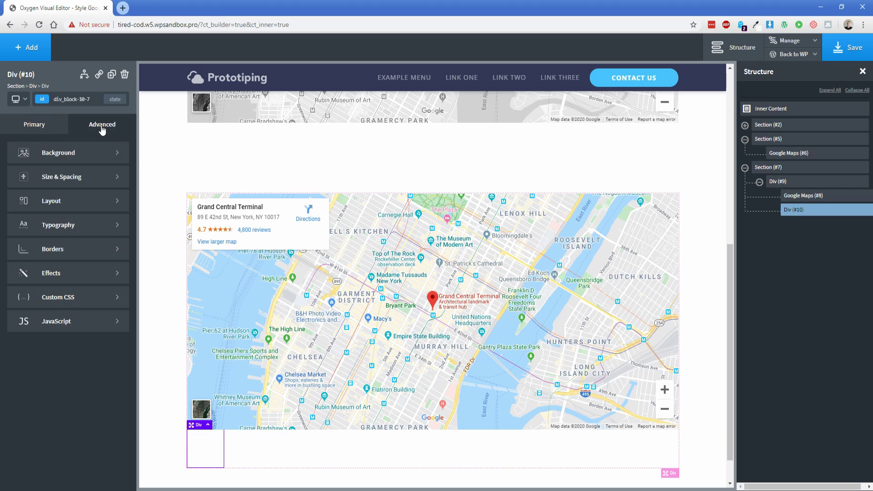
pyautogui.click(84, 207)
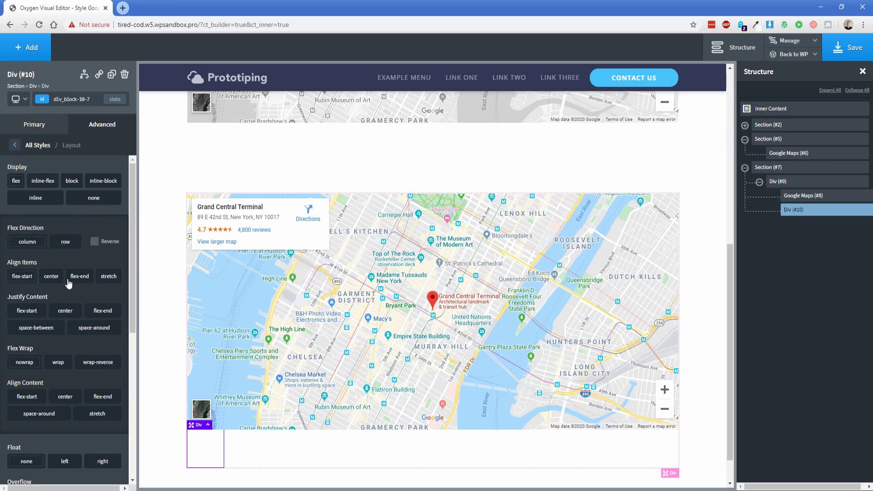
pyautogui.scroll(-7, 68, 273)
pyautogui.click(49, 303)
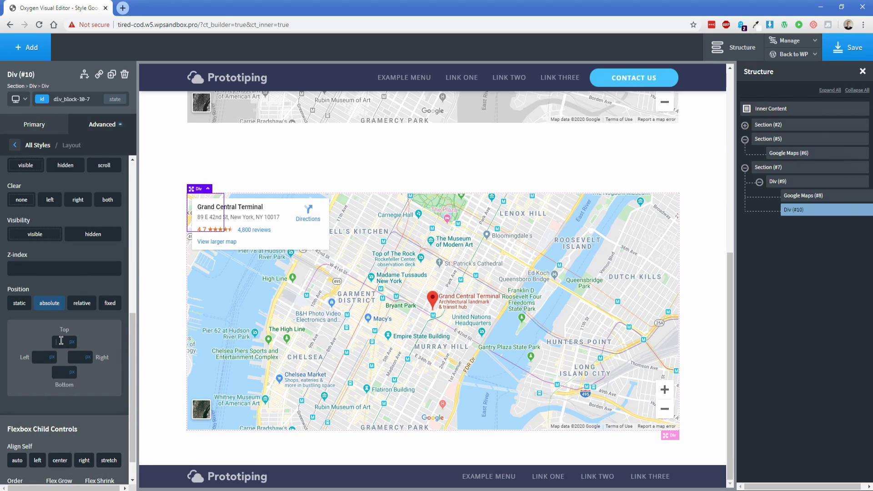
pyautogui.write('1')
pyautogui.click(74, 356)
pyautogui.write('1')
pyautogui.click(59, 372)
pyautogui.write('1')
pyautogui.click(36, 360)
pyautogui.write('1')
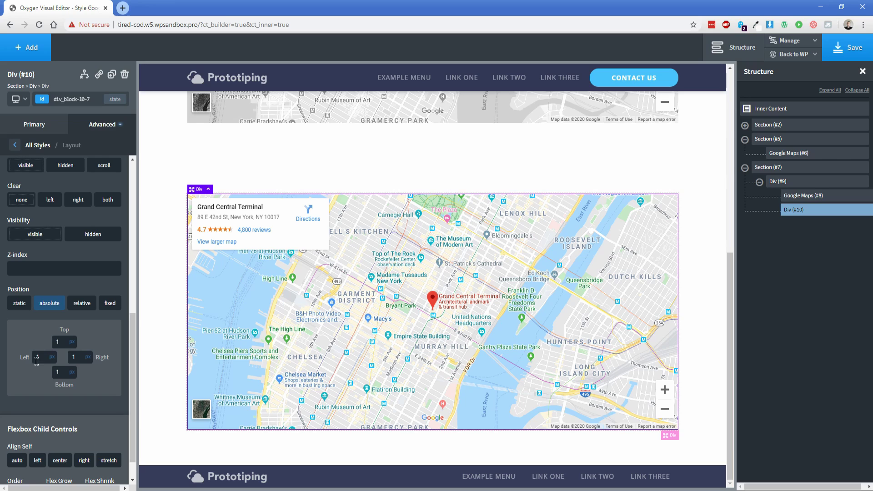
# Set Div (#10)'s background color to the saas2 color #2 swatch
pyautogui.click(801, 182)
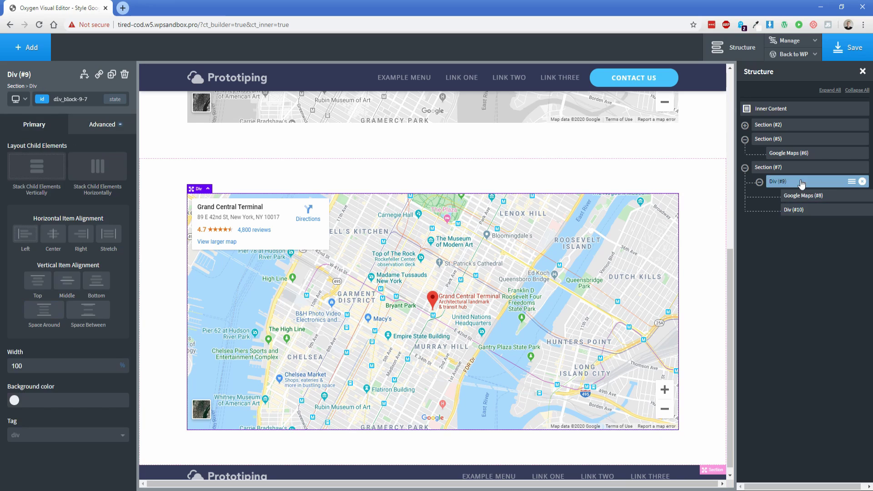
pyautogui.click(801, 214)
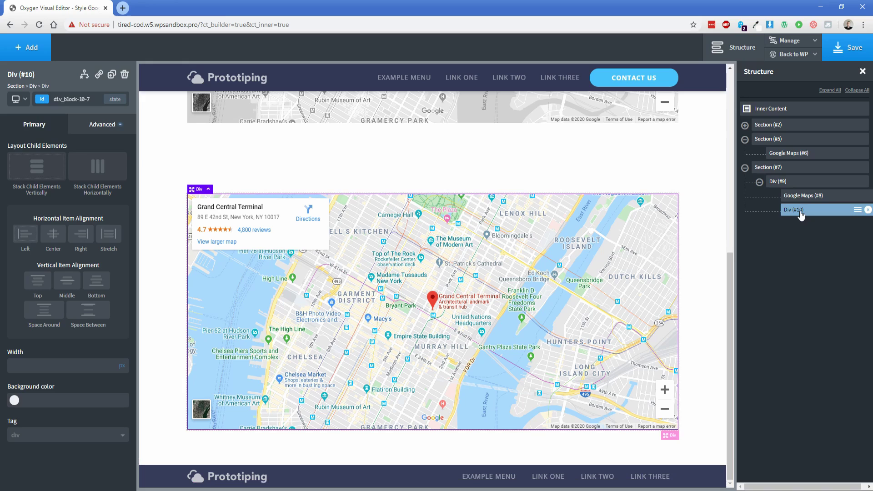
pyautogui.click(114, 131)
pyautogui.click(95, 154)
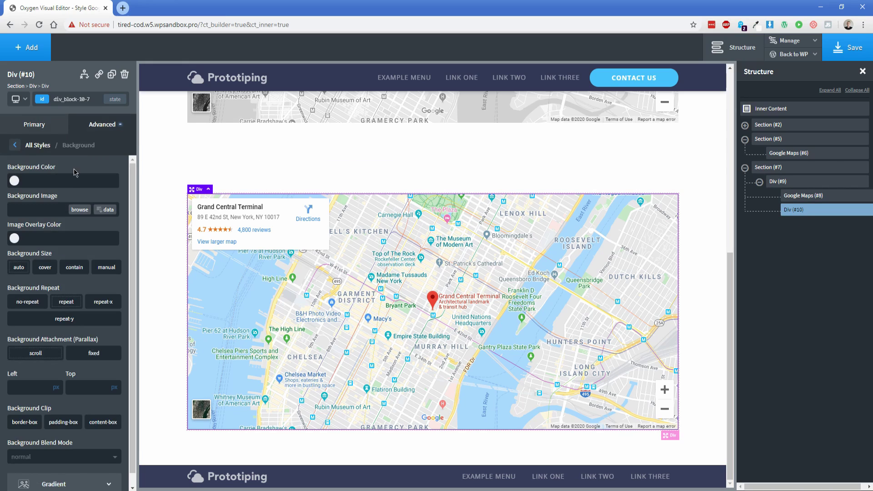
pyautogui.click(15, 182)
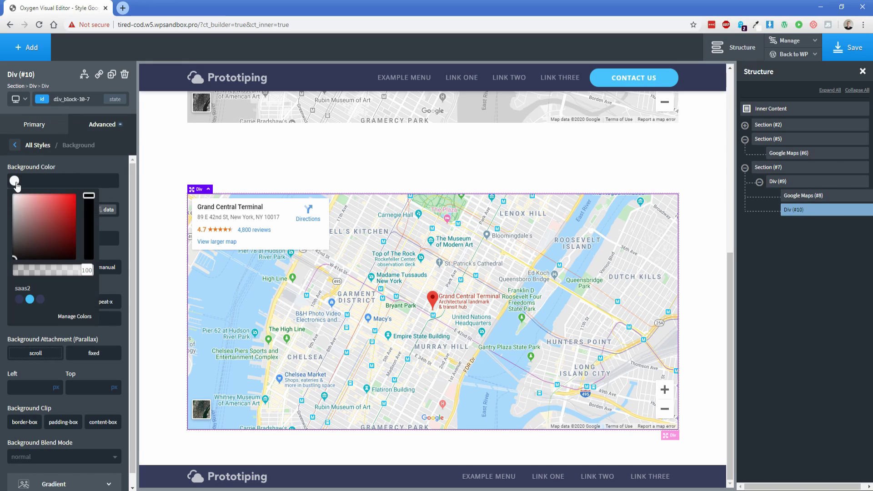
pyautogui.click(29, 299)
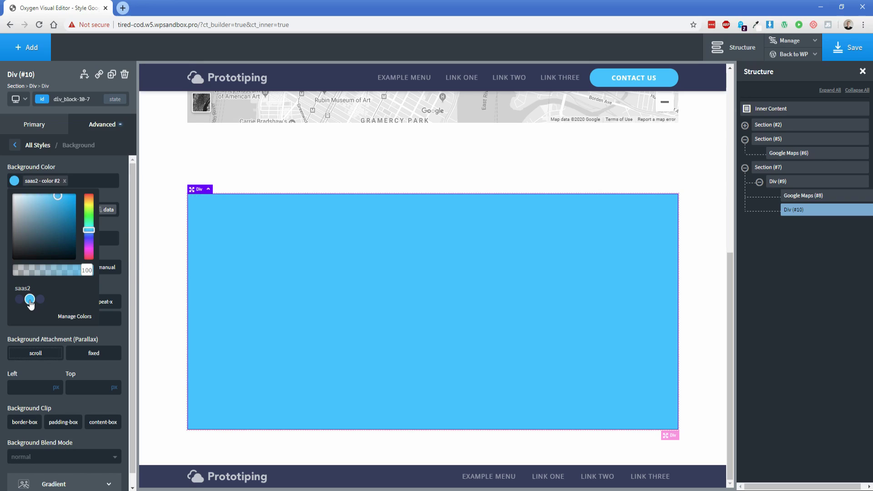
# Give the blue overlay Div the overlay Mix Blend Mode at 0.5 opacity
pyautogui.click(113, 127)
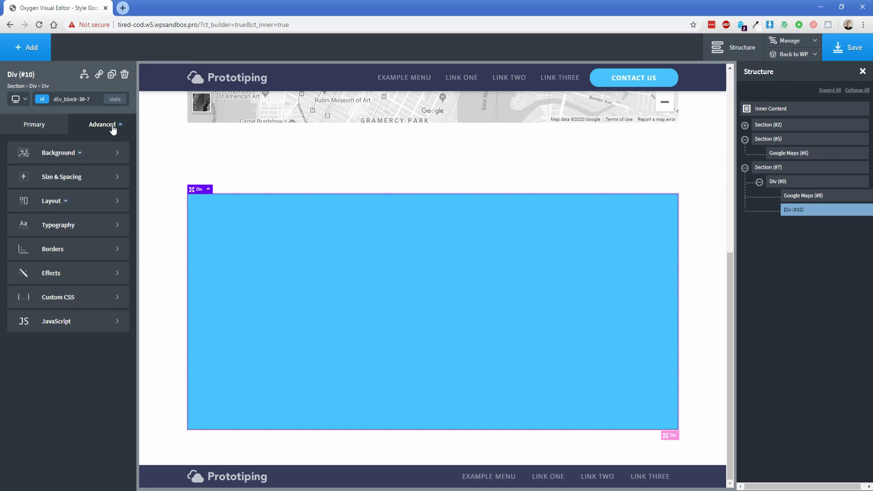
pyautogui.click(83, 273)
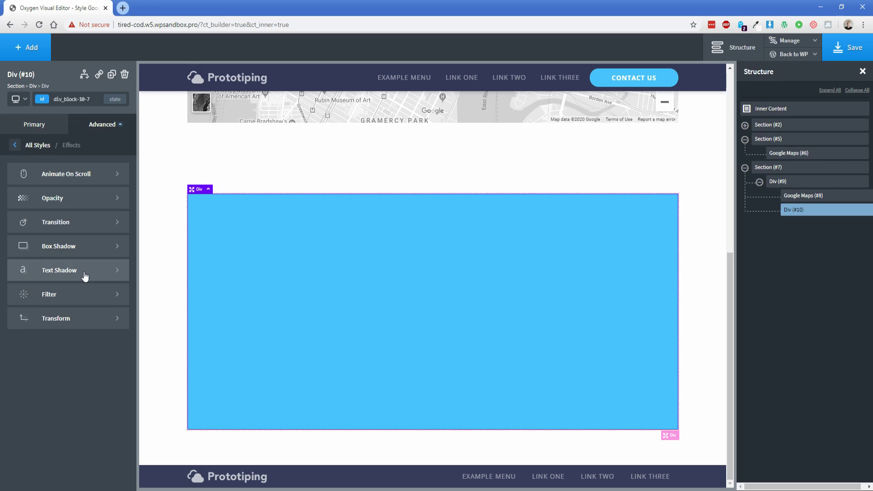
pyautogui.click(70, 199)
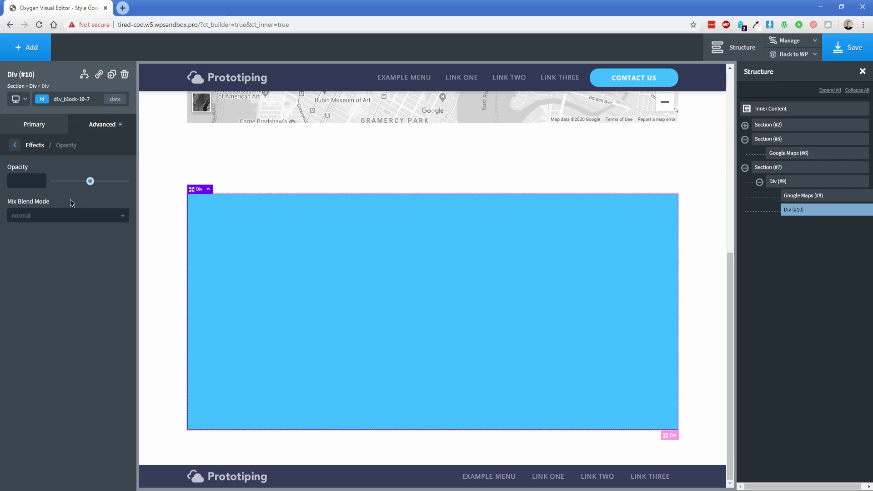
pyautogui.click(54, 221)
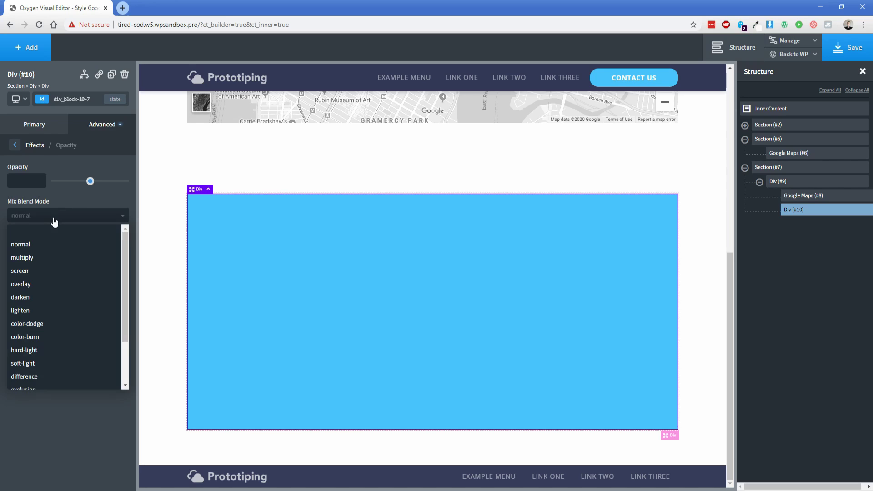
pyautogui.click(41, 284)
pyautogui.moveTo(91, 182)
pyautogui.mouseDown()
pyautogui.moveTo(71, 182)
pyautogui.moveTo(117, 182)
pyautogui.moveTo(91, 186)
pyautogui.mouseUp()
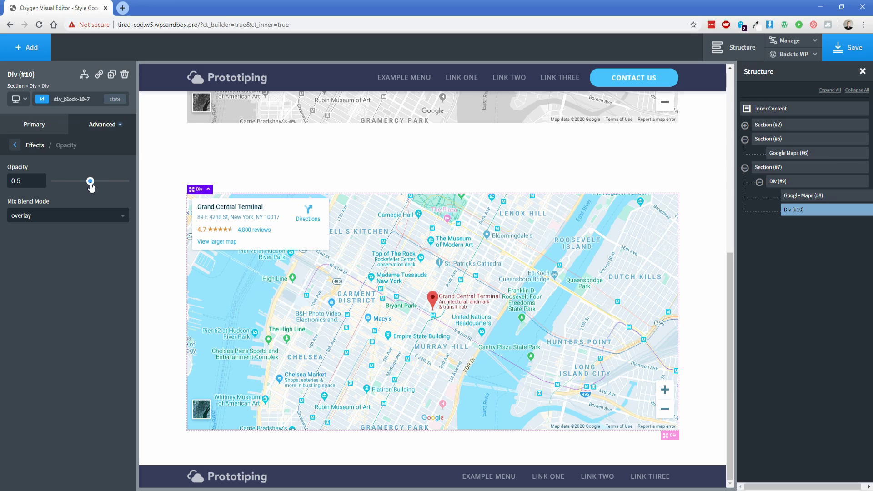
# Switch the overlay's blend mode to color and compare opacities, leaving it at 0.5
pyautogui.click(82, 217)
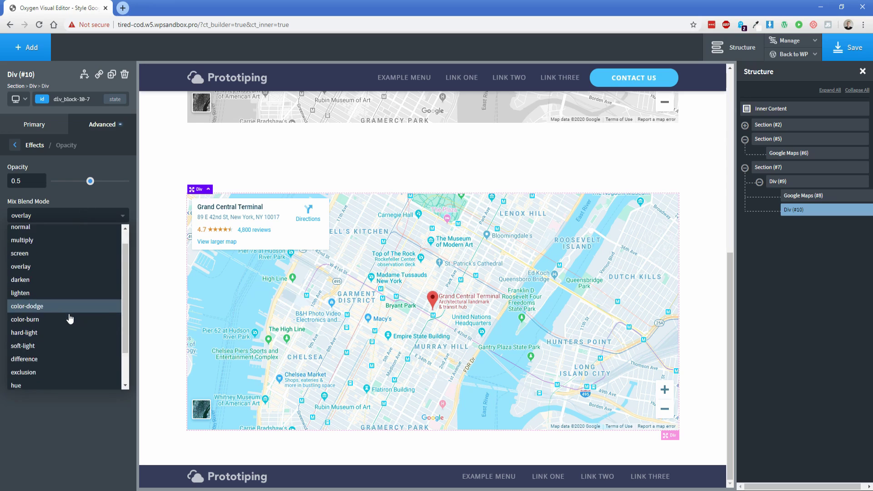
pyautogui.scroll(-2, 45, 336)
pyautogui.click(30, 375)
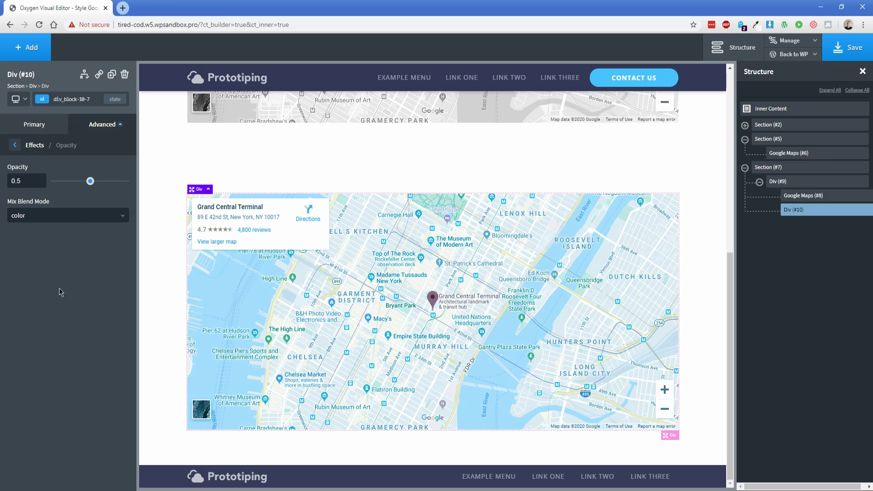
pyautogui.moveTo(90, 184); pyautogui.dragTo(123, 186)
pyautogui.moveTo(126, 185); pyautogui.dragTo(55, 189)
pyautogui.moveTo(55, 189); pyautogui.dragTo(125, 185)
pyautogui.moveTo(124, 187); pyautogui.dragTo(91, 187)
pyautogui.click(99, 134)
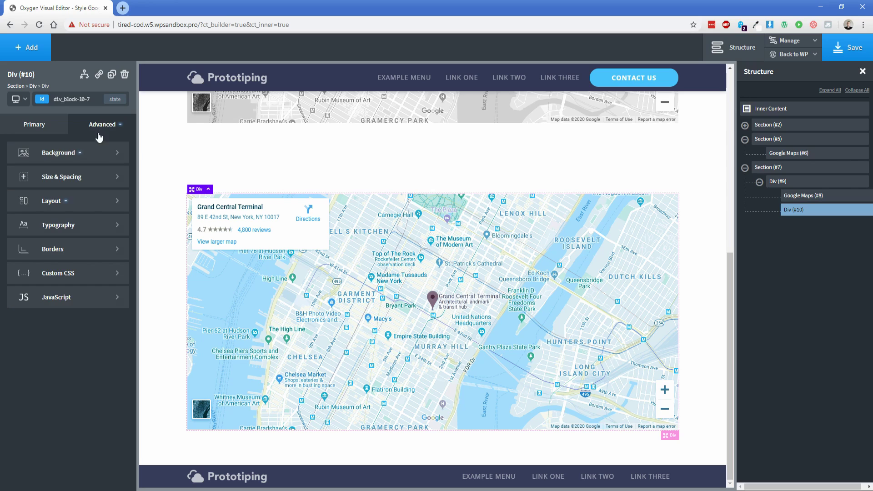
# Clear the Div's solid background colour and add two gradient colours
pyautogui.click(87, 156)
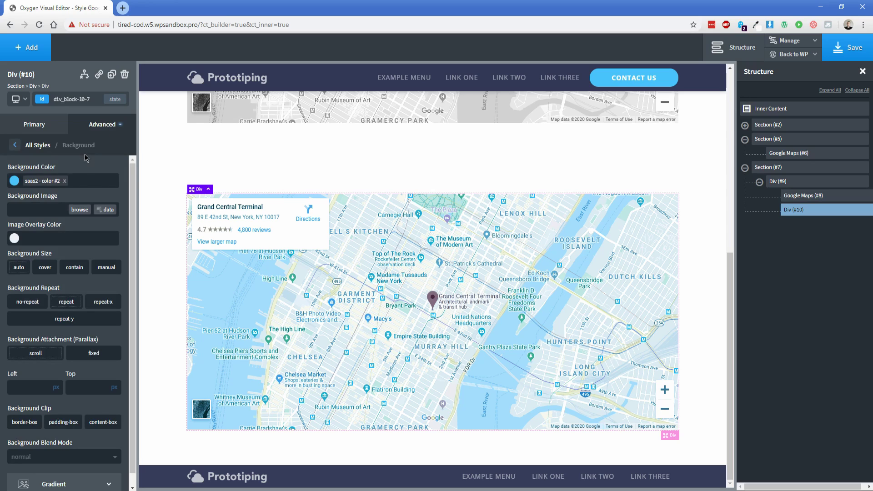
pyautogui.click(65, 181)
pyautogui.scroll(-1, 63, 190)
pyautogui.click(75, 473)
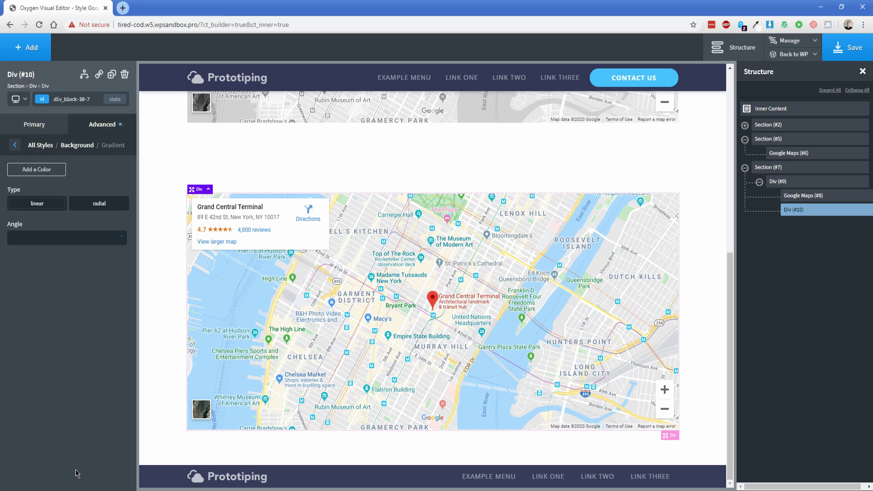
pyautogui.click(43, 174)
pyautogui.click(43, 175)
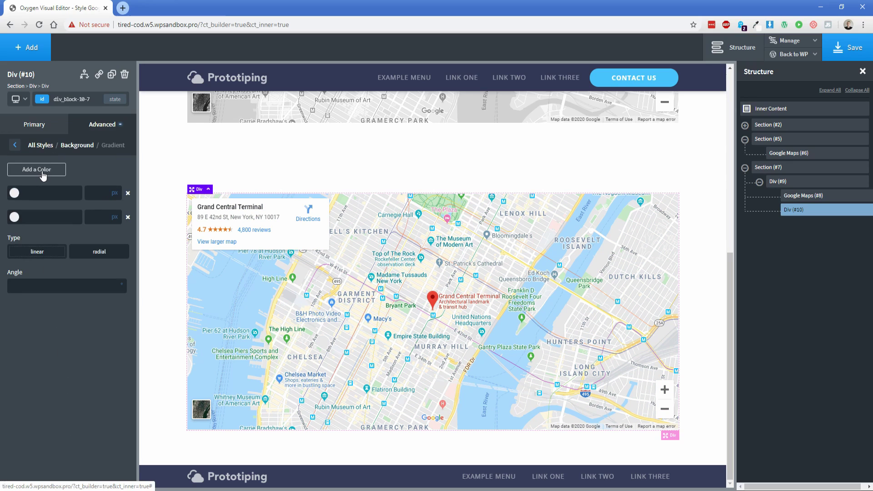
# Make the first gradient colour saas2 color #2 and the second dark green #1d7048
pyautogui.click(14, 193)
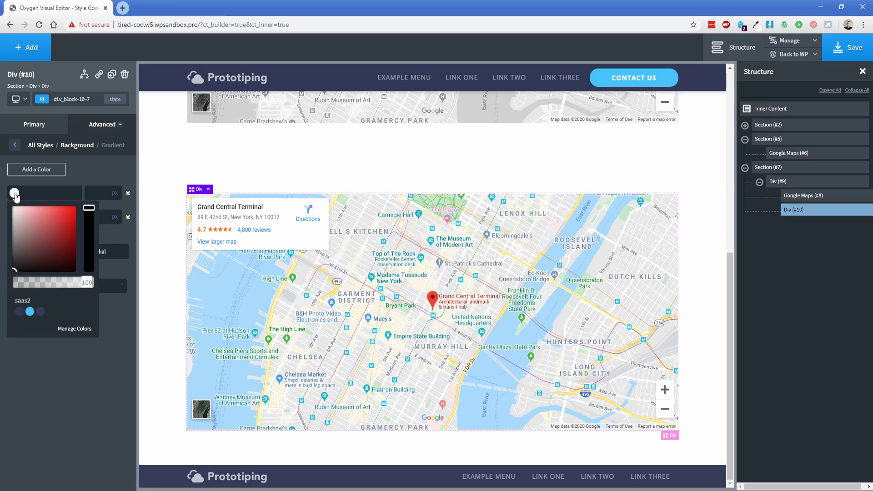
pyautogui.click(31, 312)
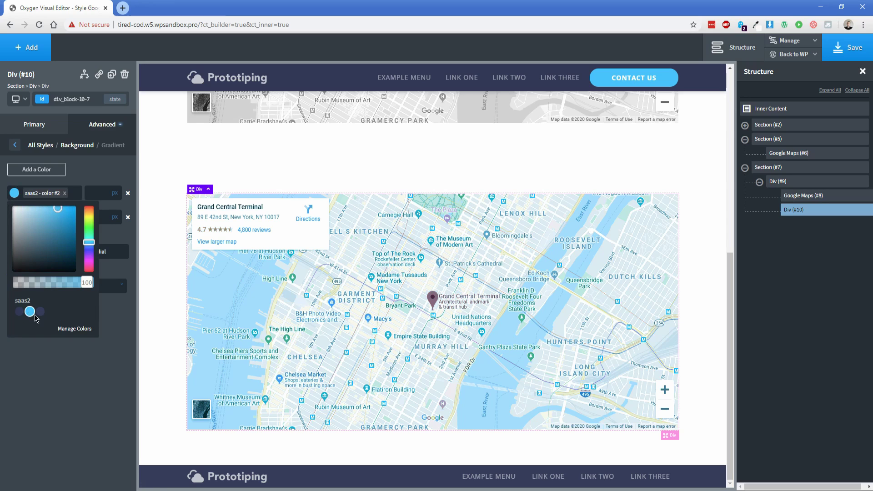
pyautogui.click(43, 359)
pyautogui.click(15, 216)
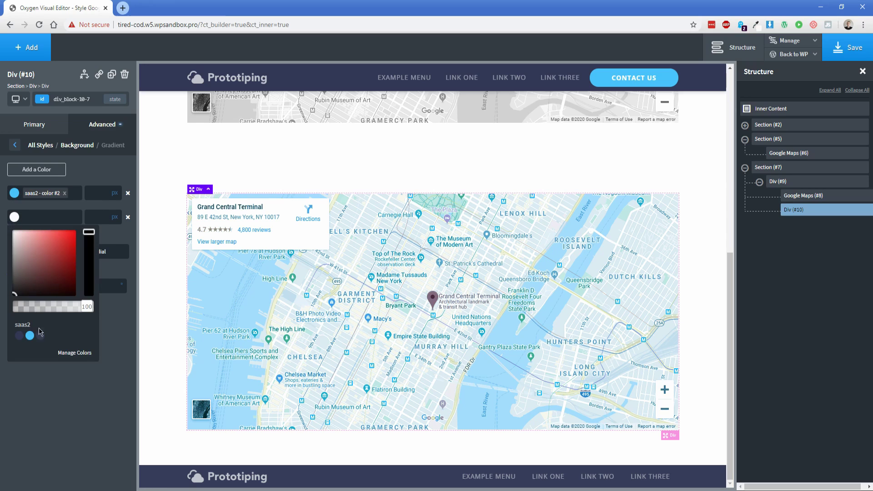
pyautogui.click(41, 336)
pyautogui.click(58, 266)
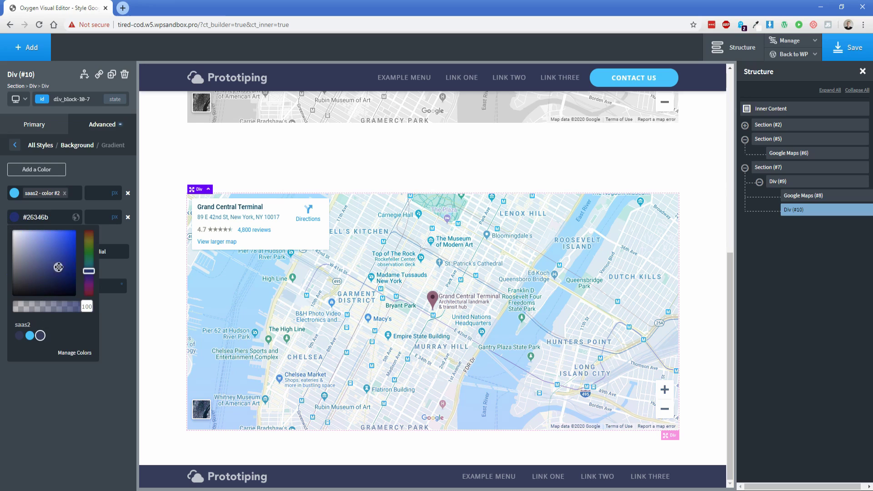
pyautogui.moveTo(88, 272); pyautogui.dragTo(91, 258)
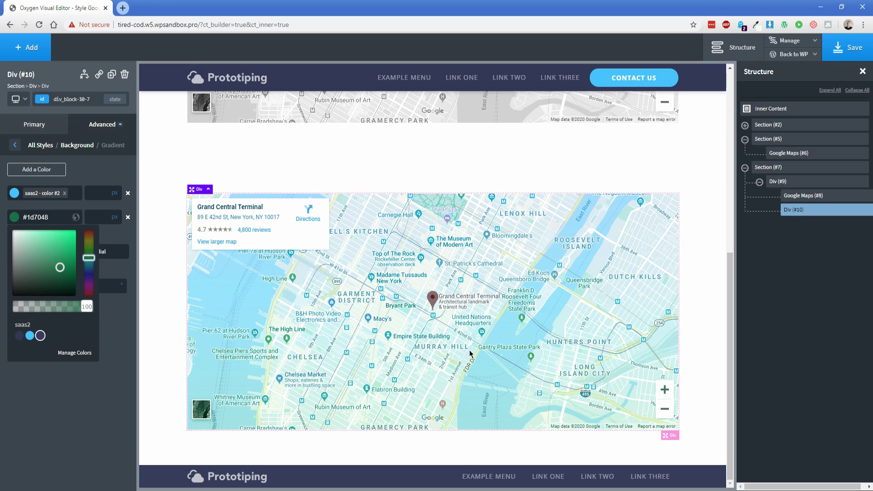
# Try gradient angles 120 and 360 and a radial type, then return the gradient to linear
pyautogui.click(84, 200)
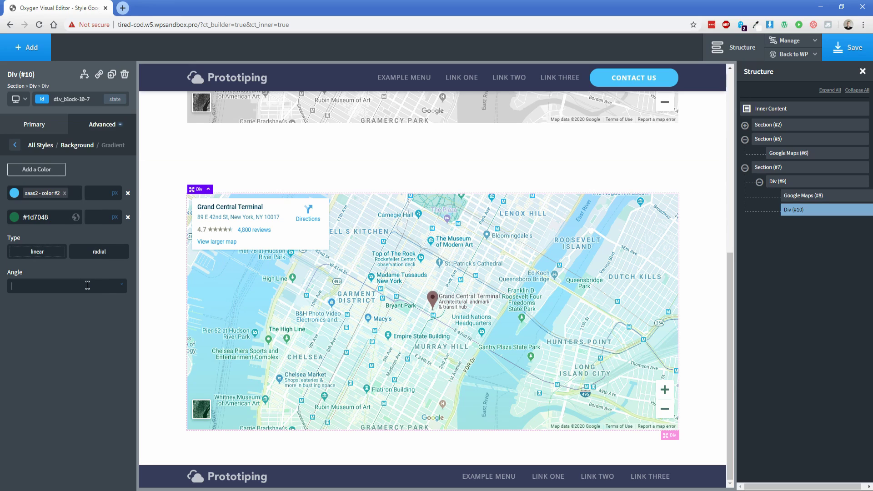
pyautogui.write('120')
pyautogui.press('BackSpace')
pyautogui.press('BackSpace')
pyautogui.press('BackSpace')
pyautogui.write('360')
pyautogui.click(91, 256)
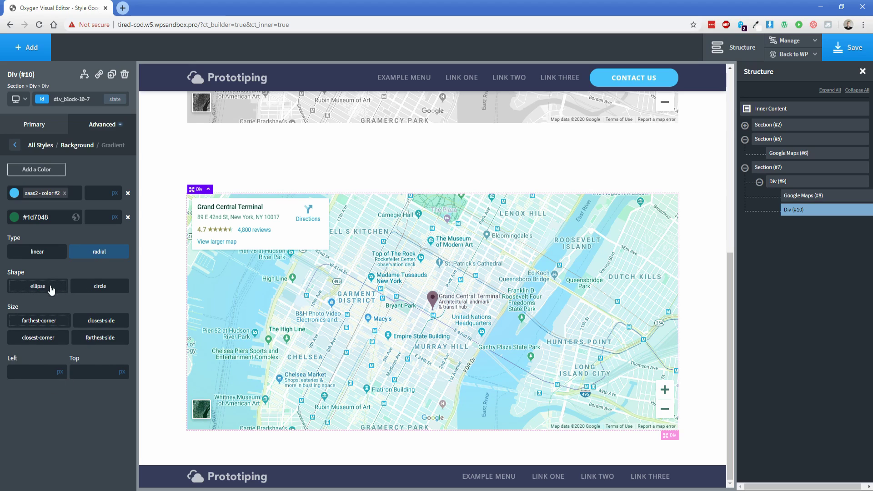
pyautogui.click(52, 258)
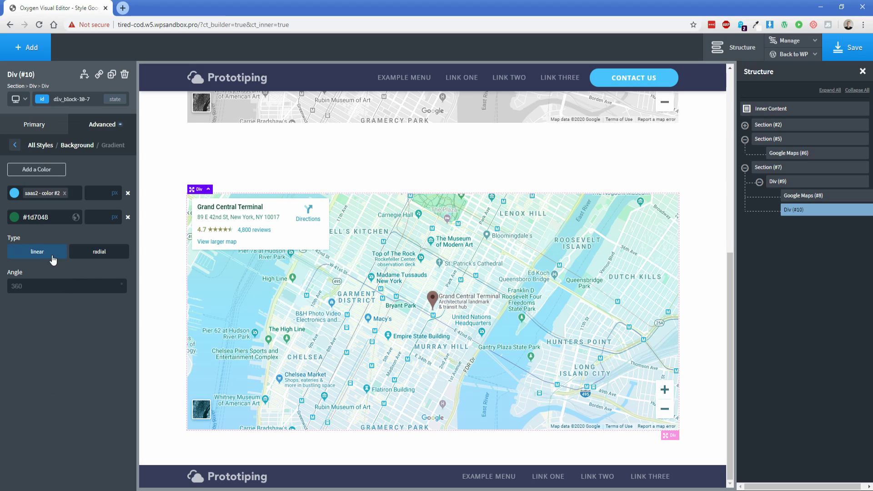
pyautogui.click(58, 284)
# Set the angle to 120 and recolour the gradient from purple #9f00ef to green #00f77f
pyautogui.write('120')
pyautogui.click(14, 217)
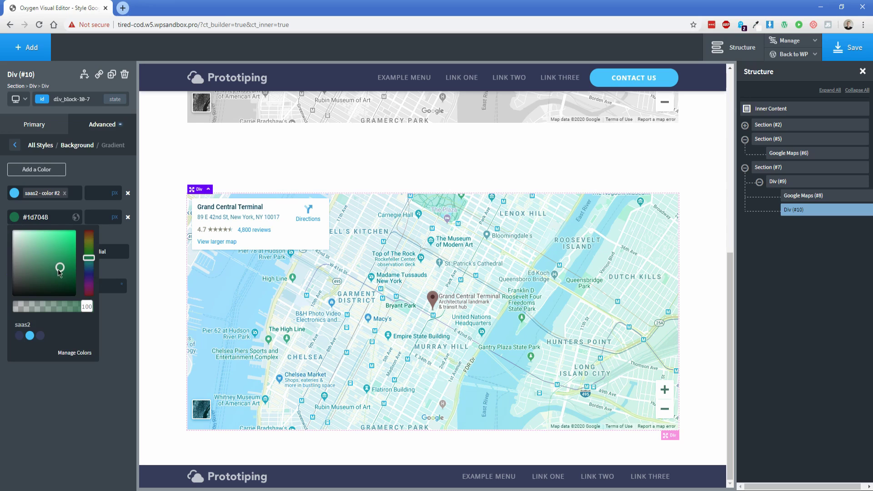
pyautogui.click(70, 248)
pyautogui.moveTo(71, 248); pyautogui.dragTo(77, 232)
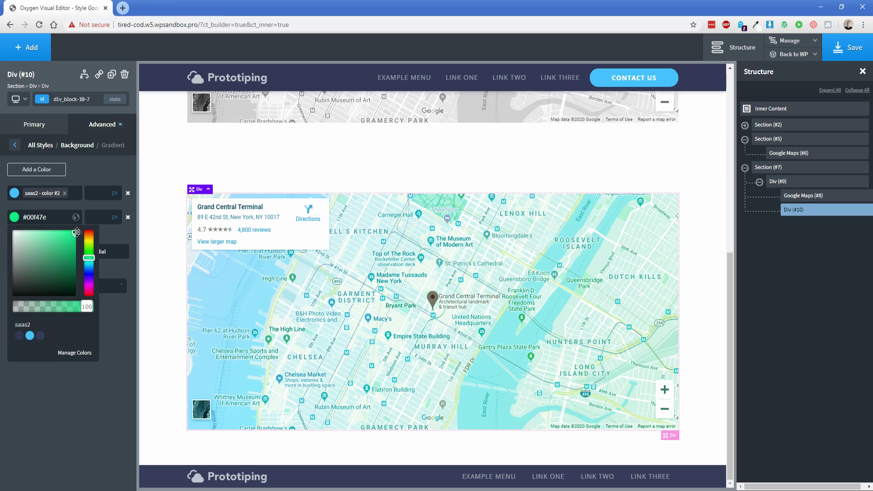
pyautogui.click(13, 193)
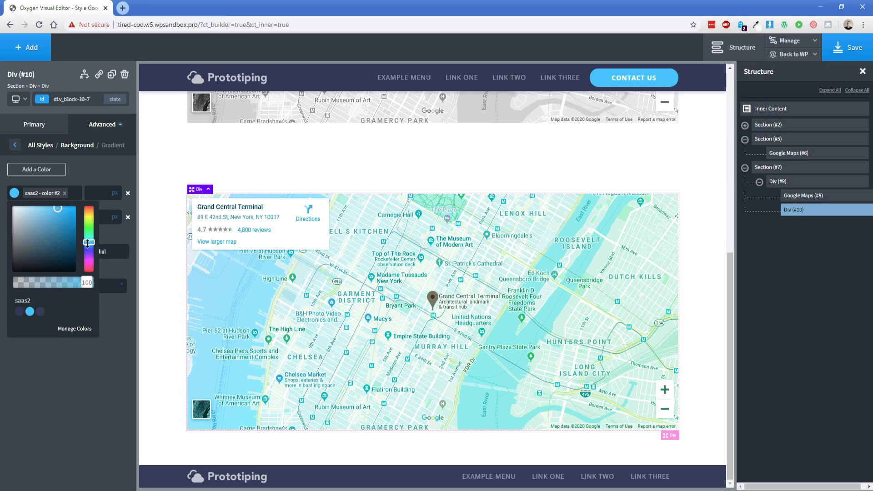
pyautogui.moveTo(88, 248); pyautogui.dragTo(89, 256)
pyautogui.moveTo(68, 215); pyautogui.dragTo(78, 210)
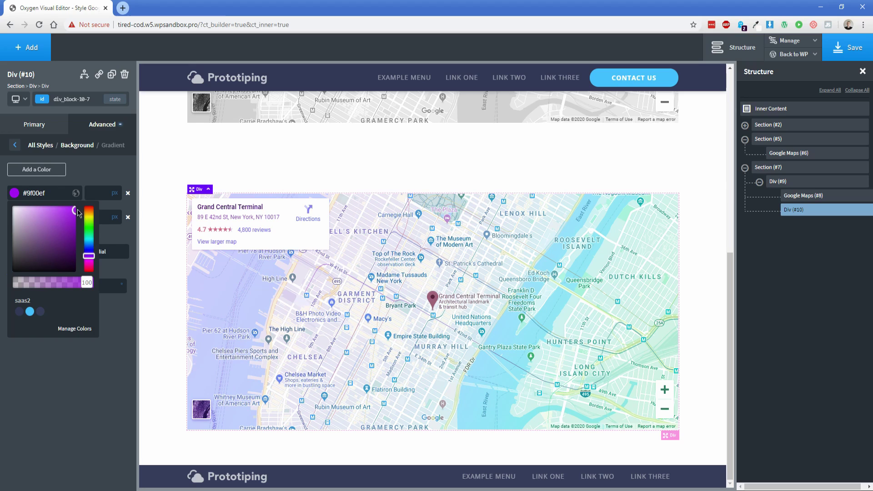
pyautogui.click(89, 168)
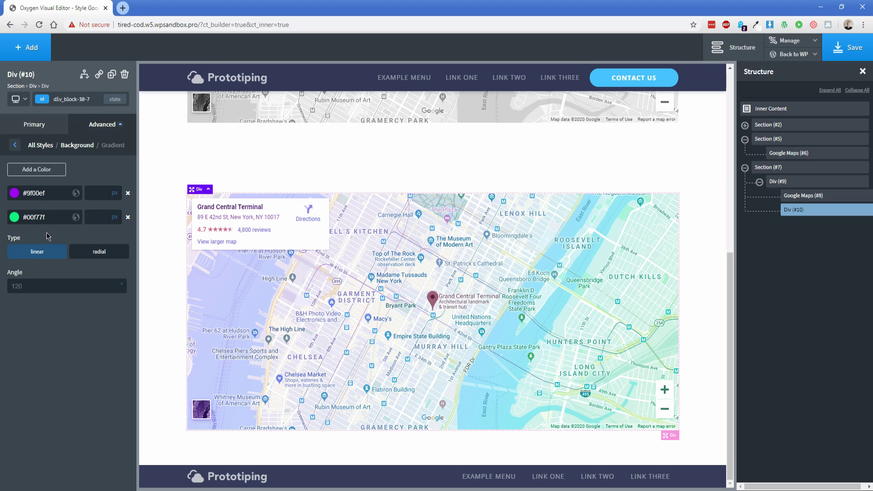
# Raise the color-blended overlay's opacity to 1 in Effects > Opacity
pyautogui.click(107, 128)
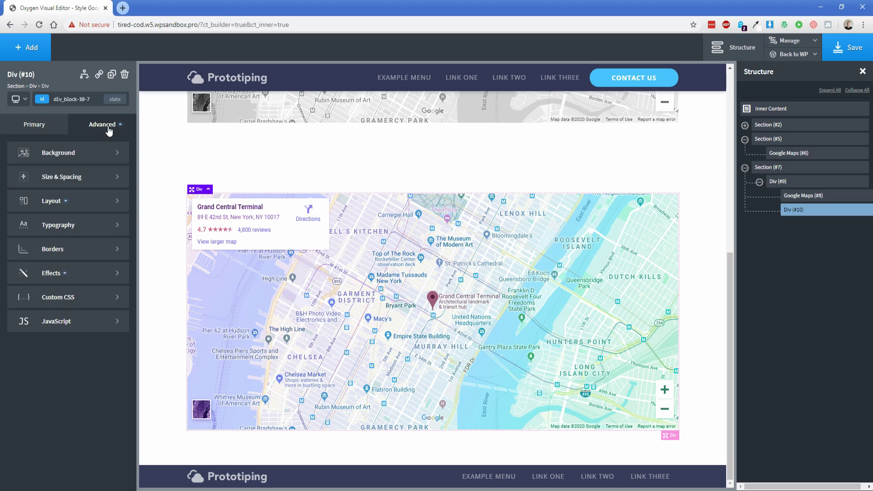
pyautogui.click(72, 273)
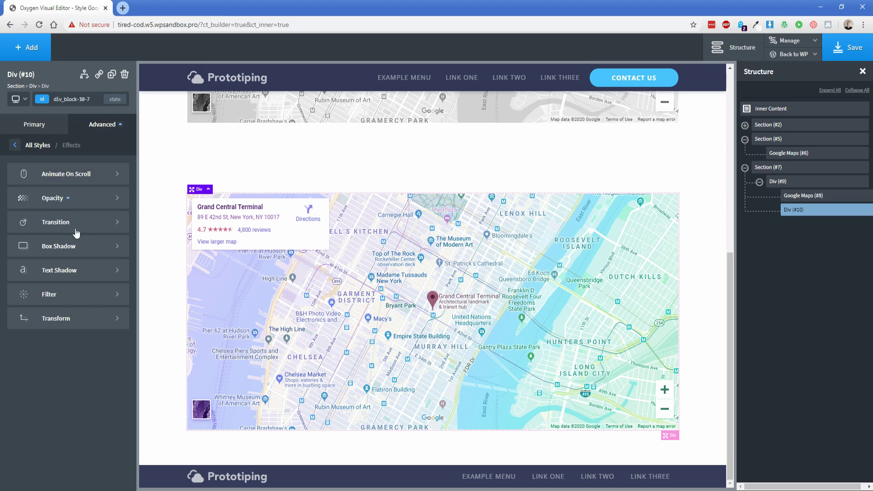
pyautogui.click(77, 201)
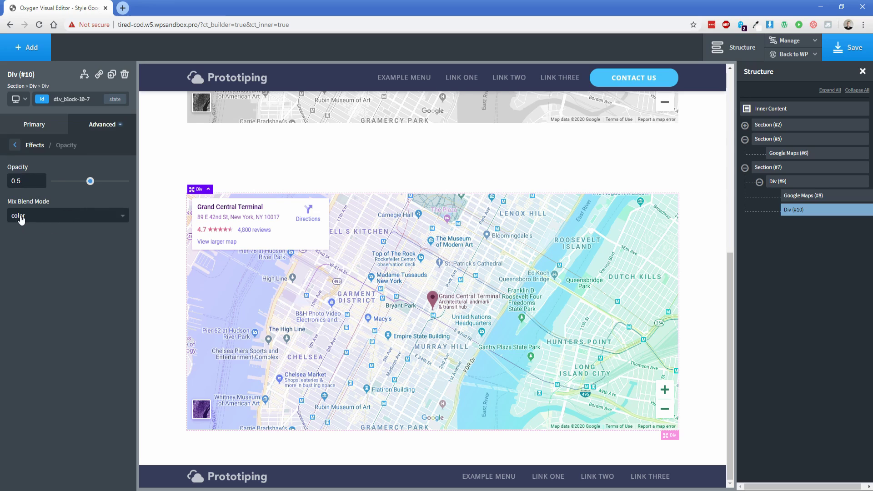
pyautogui.moveTo(90, 181); pyautogui.dragTo(133, 183)
pyautogui.moveTo(125, 181)
pyautogui.mouseDown()
pyautogui.moveTo(36, 189)
pyautogui.moveTo(127, 181)
pyautogui.mouseUp()
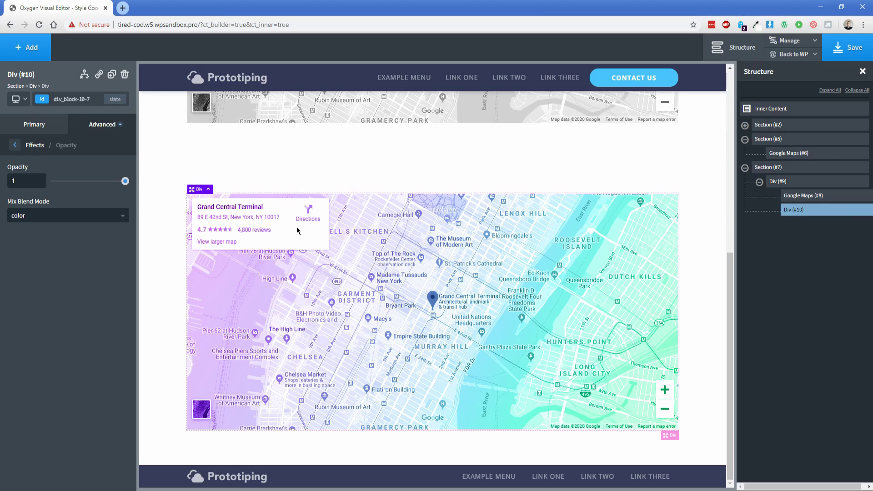
# Add custom CSS 'pointer-events: none;' to the overlay Div and test clicking the map
pyautogui.click(102, 127)
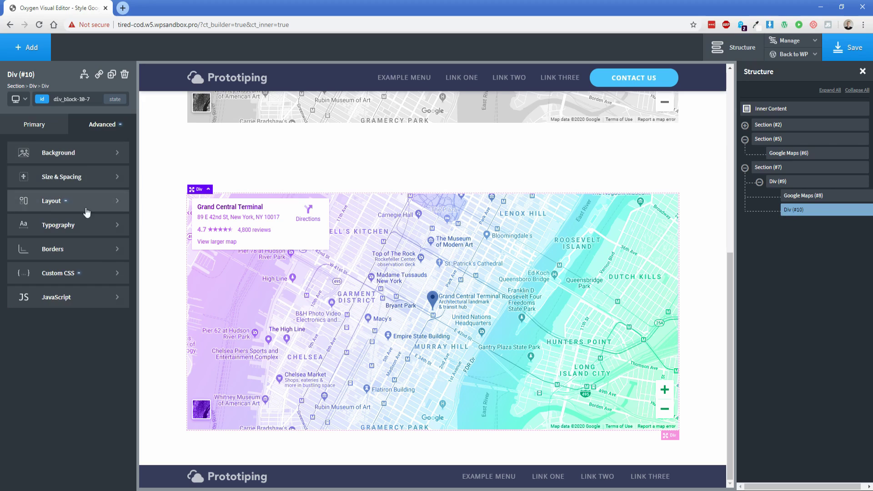
pyautogui.click(79, 273)
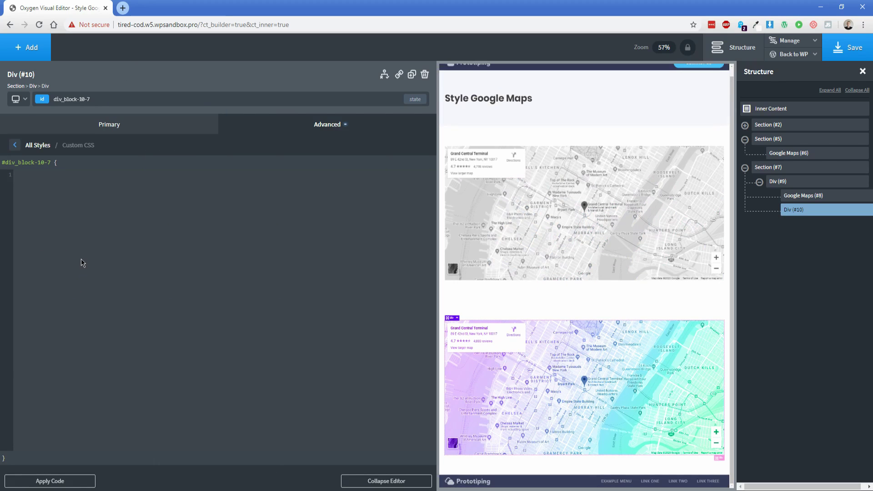
pyautogui.write('pointer')
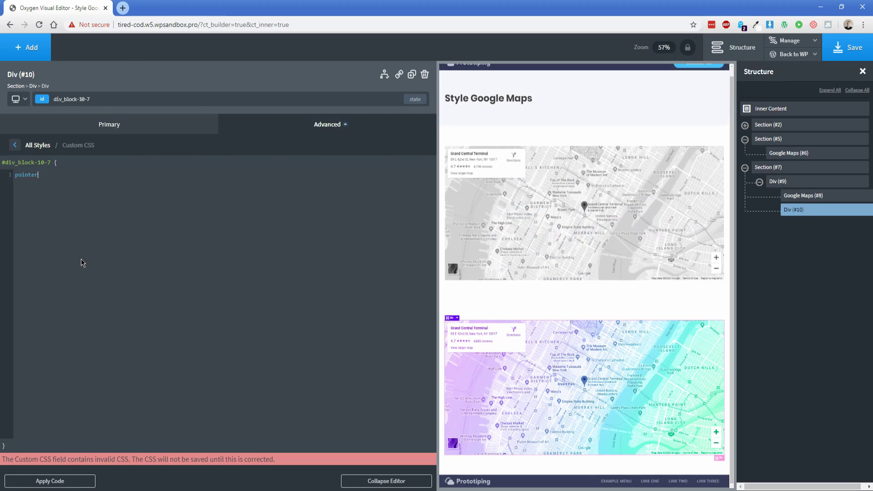
pyautogui.write('-events: ')
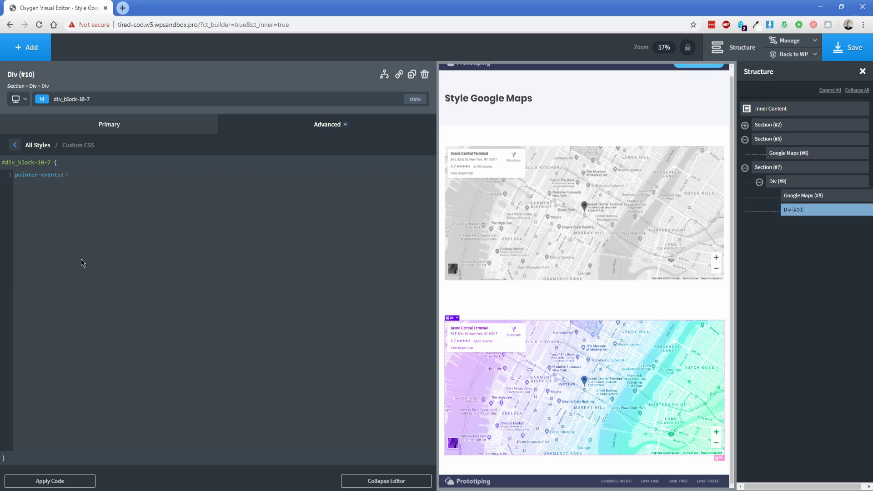
pyautogui.write('none;')
pyautogui.click(75, 486)
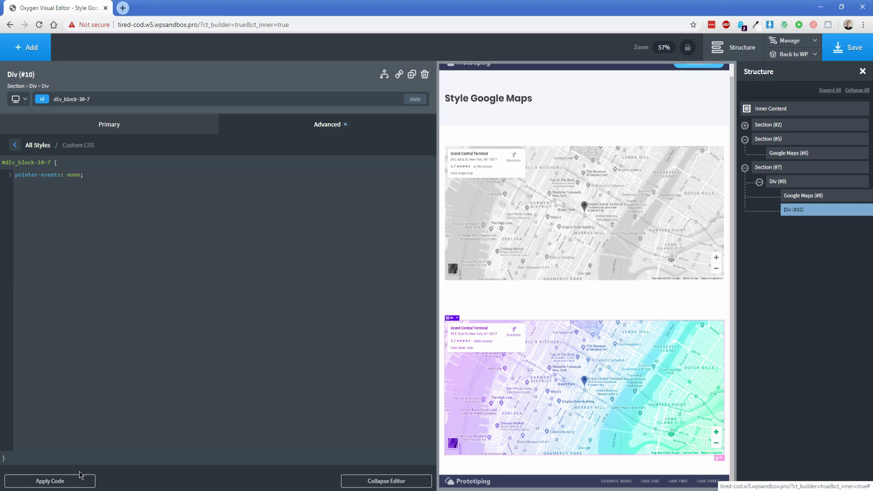
pyautogui.click(364, 482)
pyautogui.scroll(-7, 165, 350)
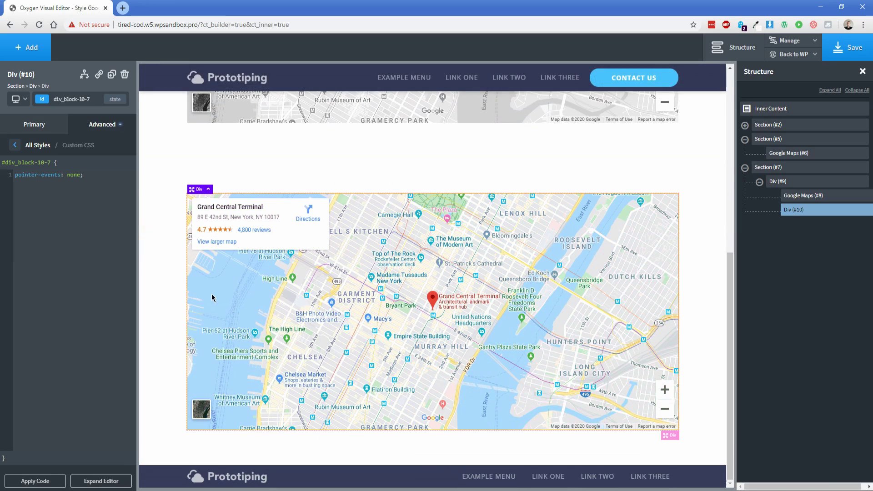
pyautogui.click(212, 298)
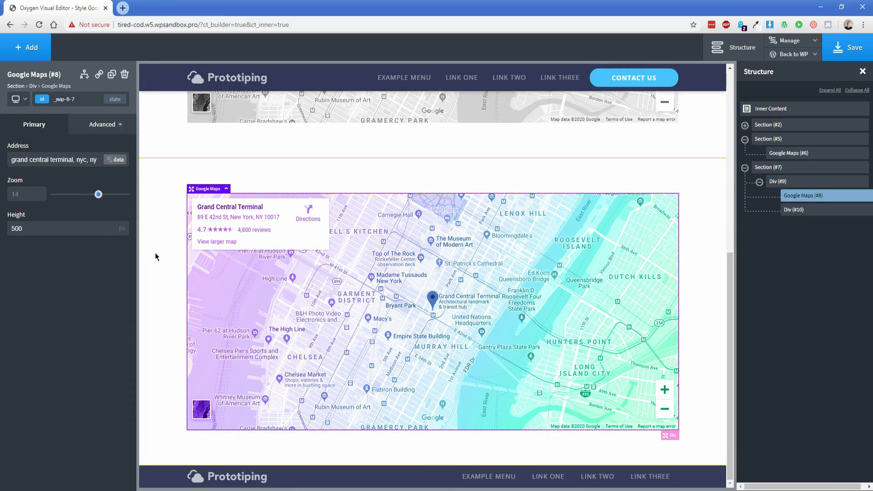
# Save the page and view it on the front end, scrolling down to the tinted map
pyautogui.click(834, 51)
pyautogui.moveTo(793, 55)
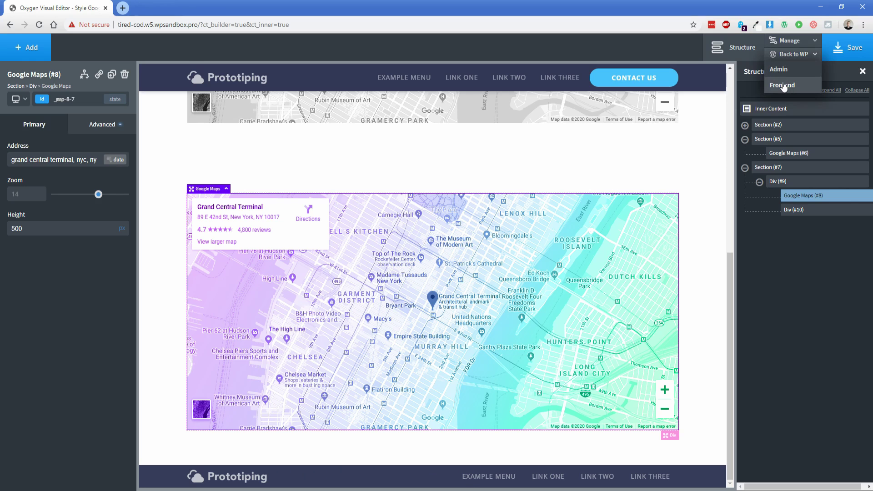
pyautogui.click(782, 85)
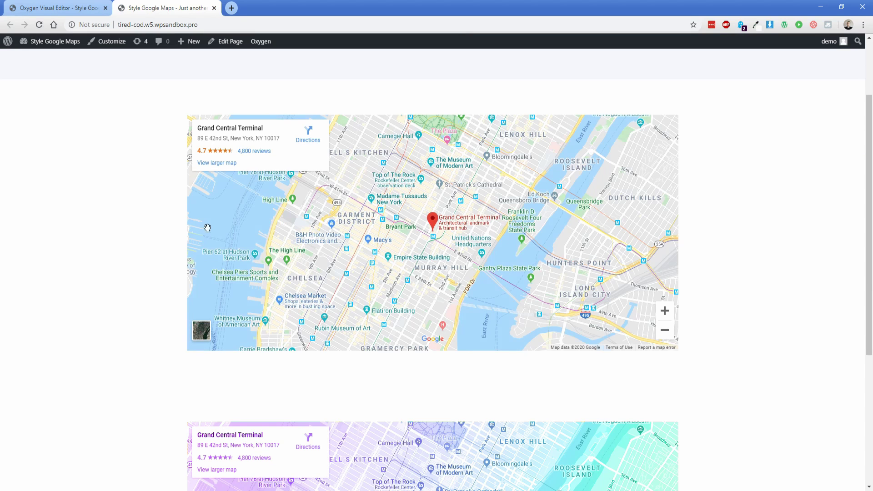
pyautogui.scroll(-3, 151, 230)
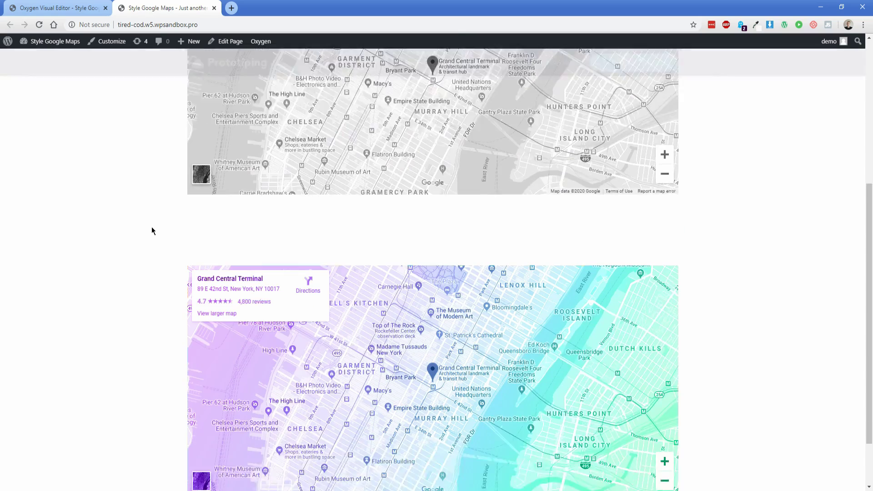
pyautogui.scroll(-2, 152, 230)
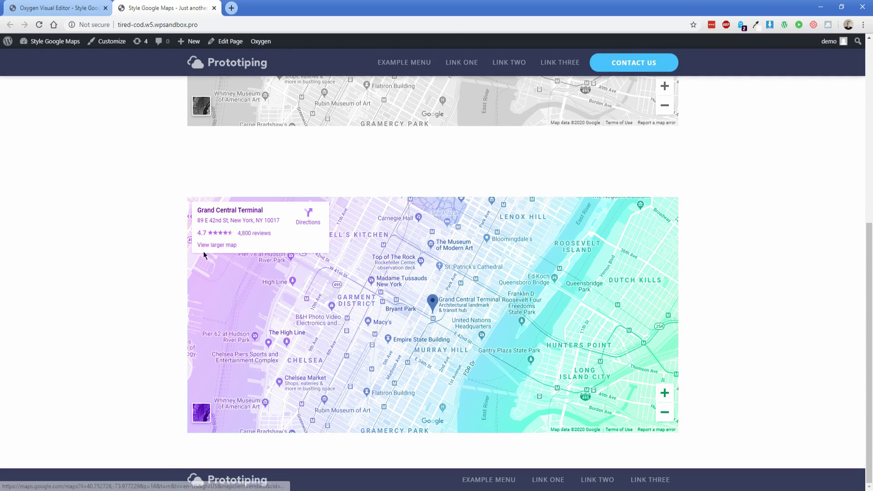